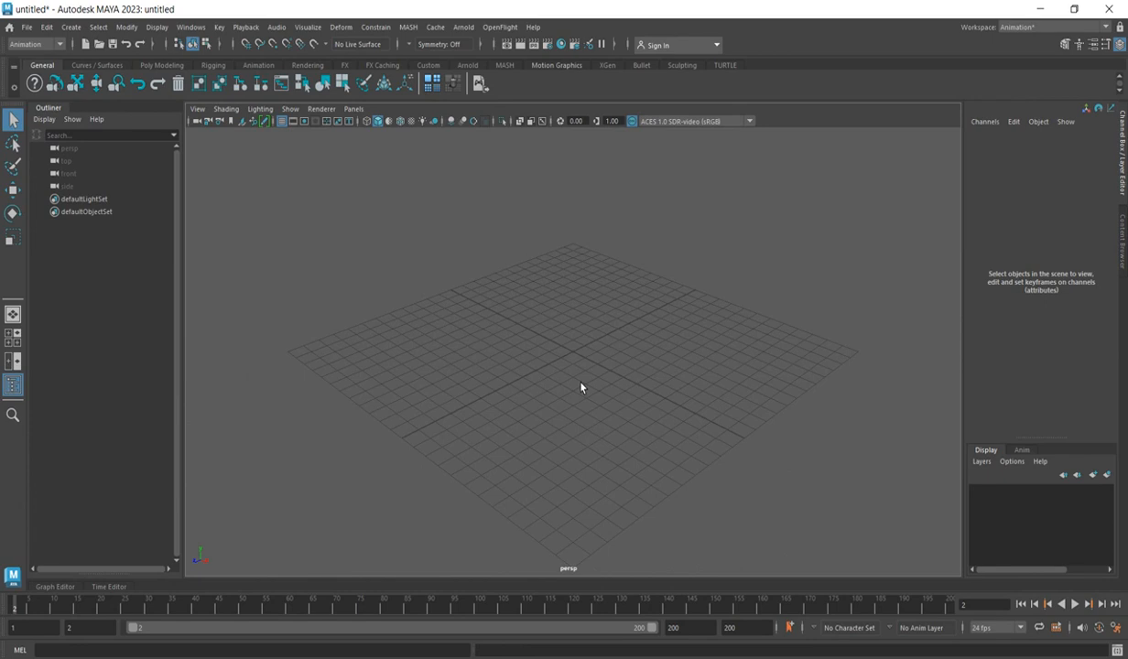
Create a polygon cube on the grid as a long flat box about 3.5 wide, 1.1 high and 9.8 deep.
scroll(601, 345, up, 3)
scroll(561, 350, down, 5)
scroll(612, 370, up, 4)
scroll(549, 346, down, 2)
click(81, 34)
mouse_move(122, 74)
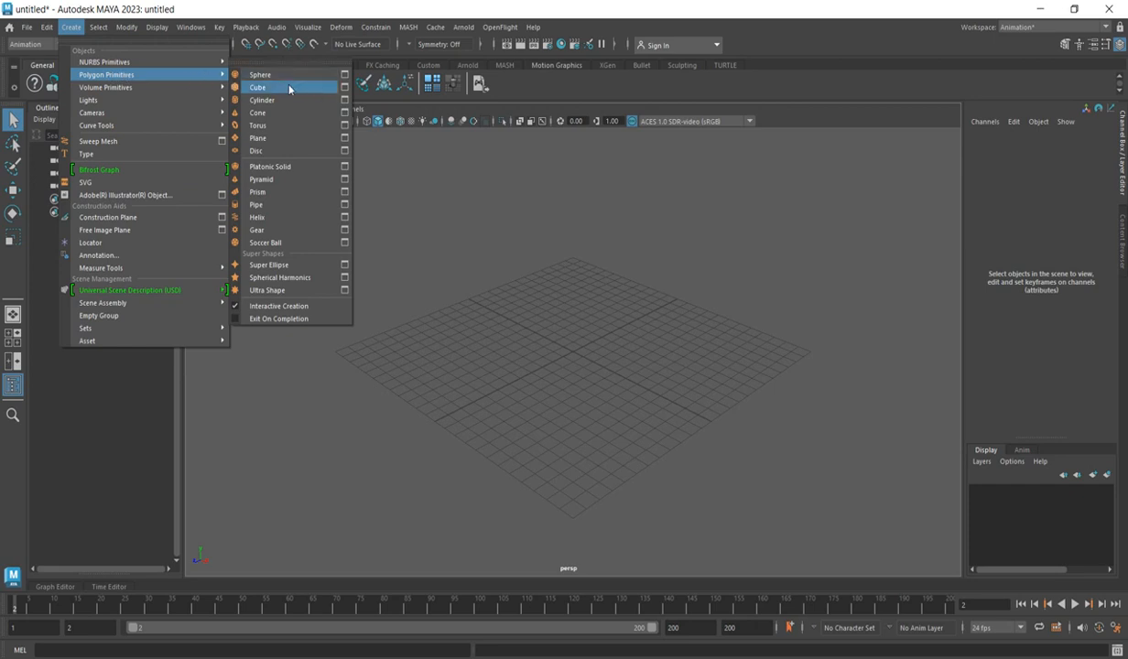
click(303, 88)
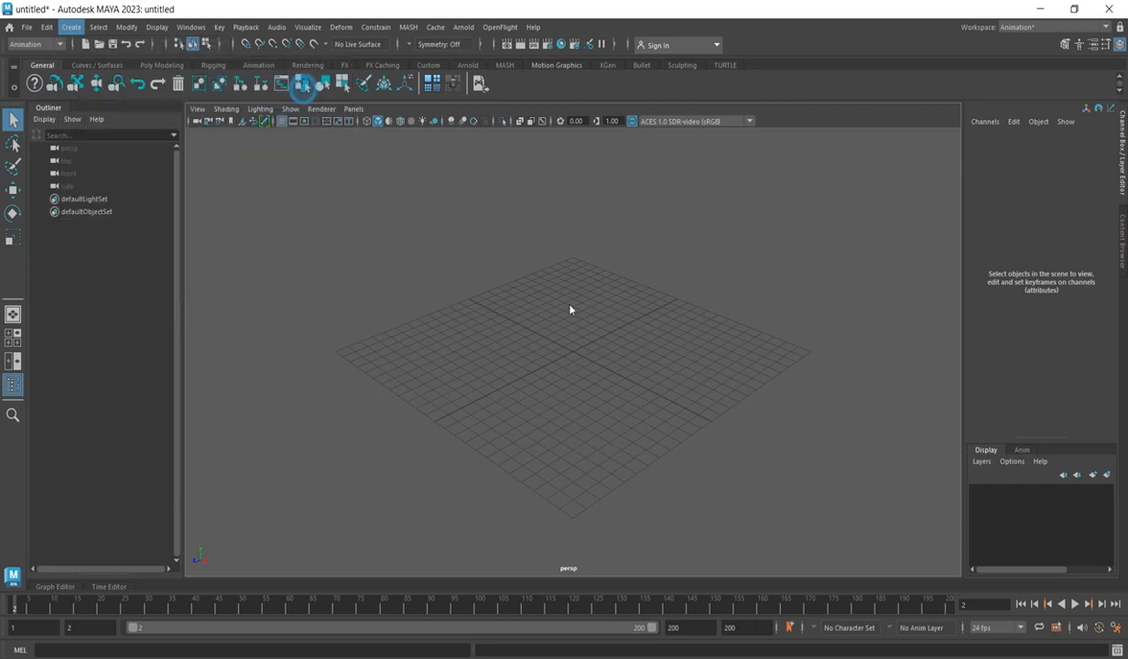
drag(537, 270, 458, 294)
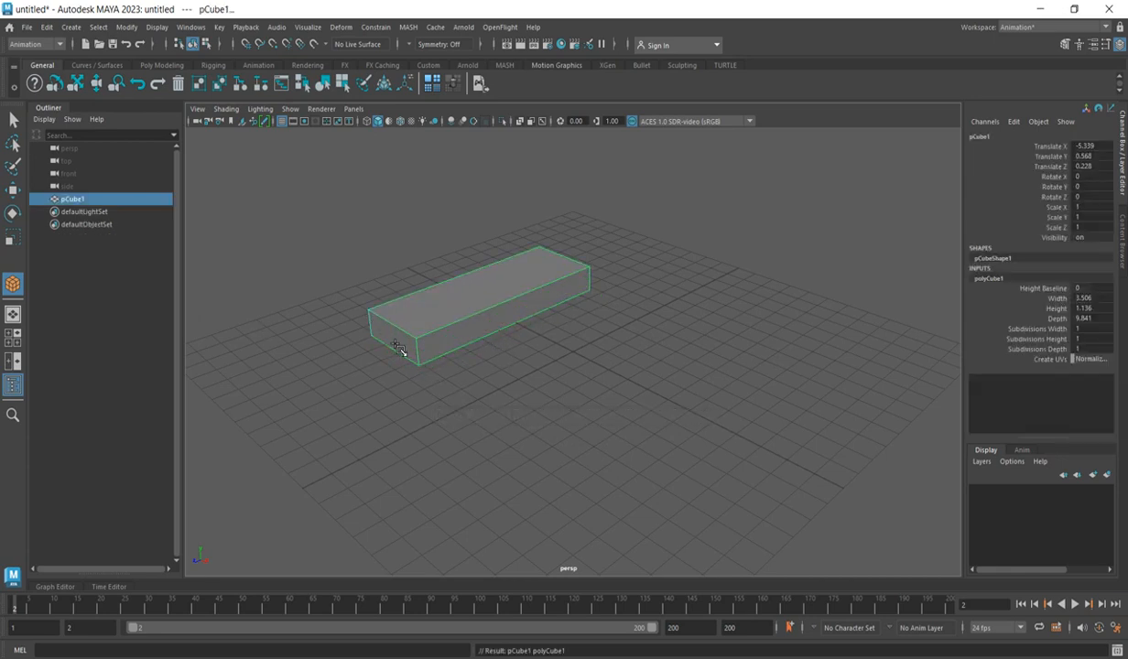
key(q)
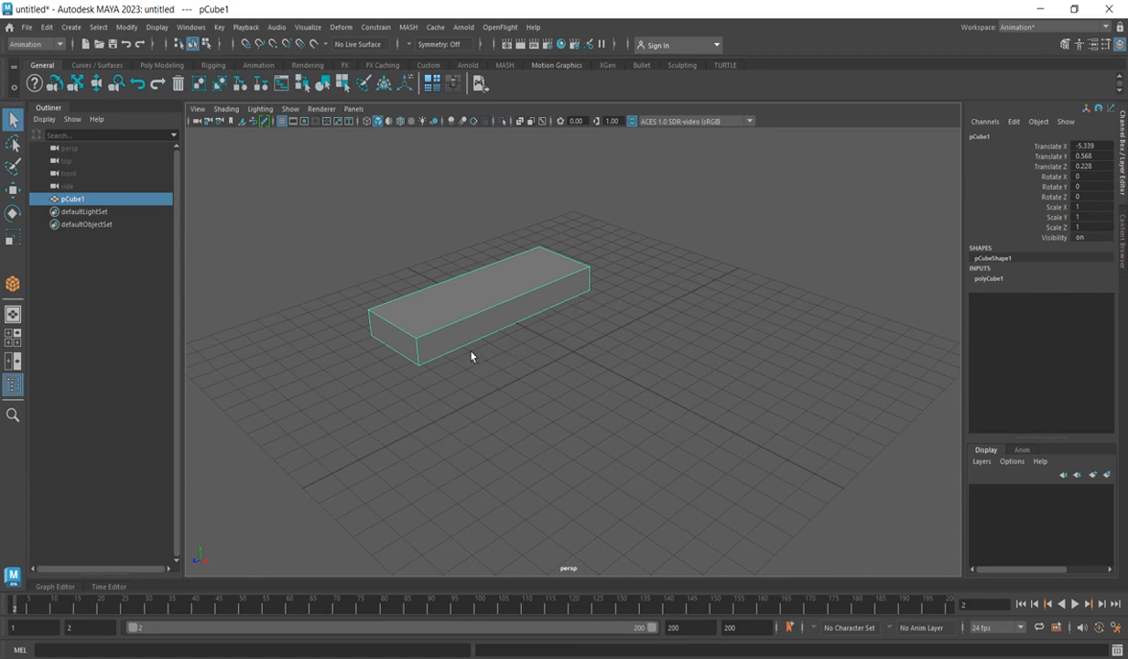
click(455, 326)
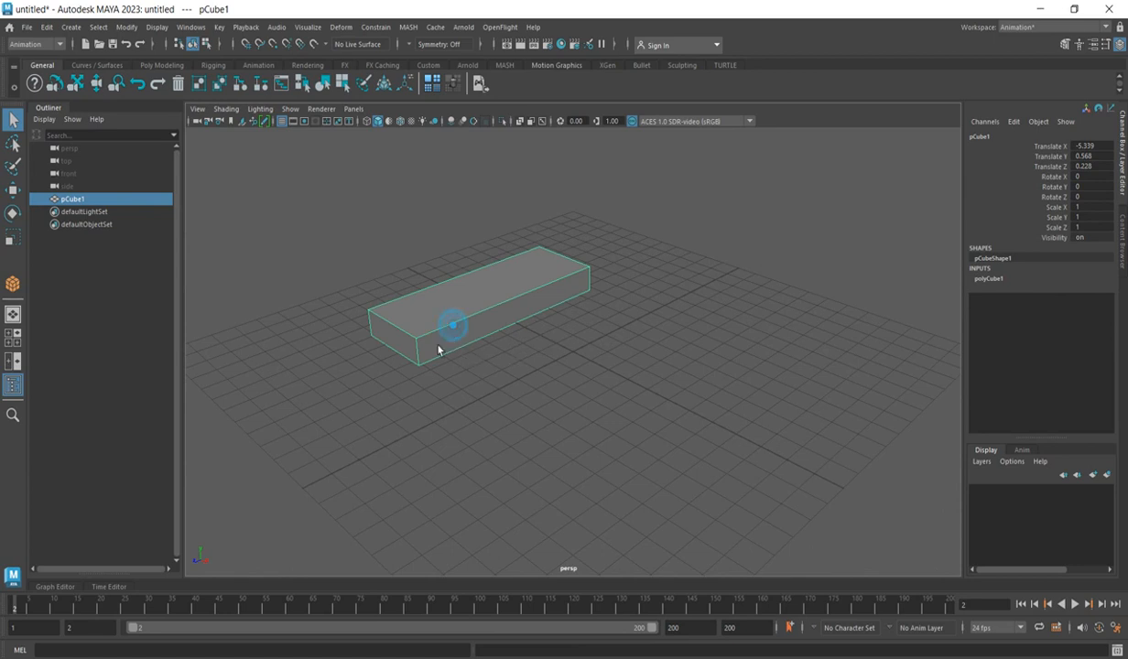
Switch the workspace to Modeling - Standard.
scroll(431, 328, up, 5)
scroll(514, 286, down, 3)
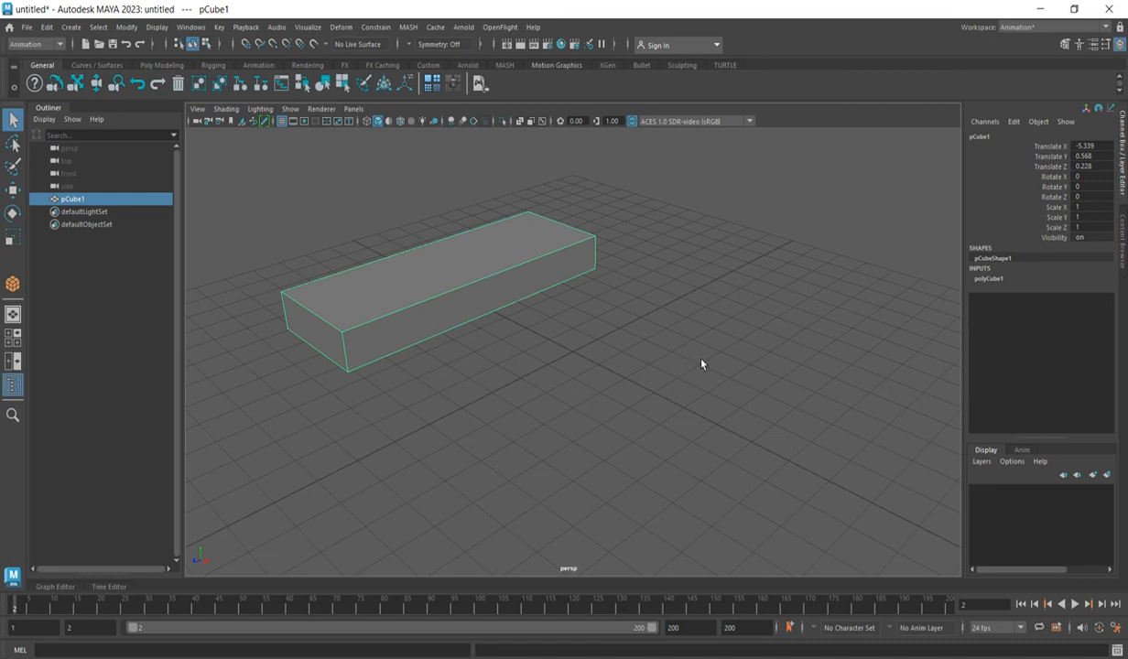
click(1107, 27)
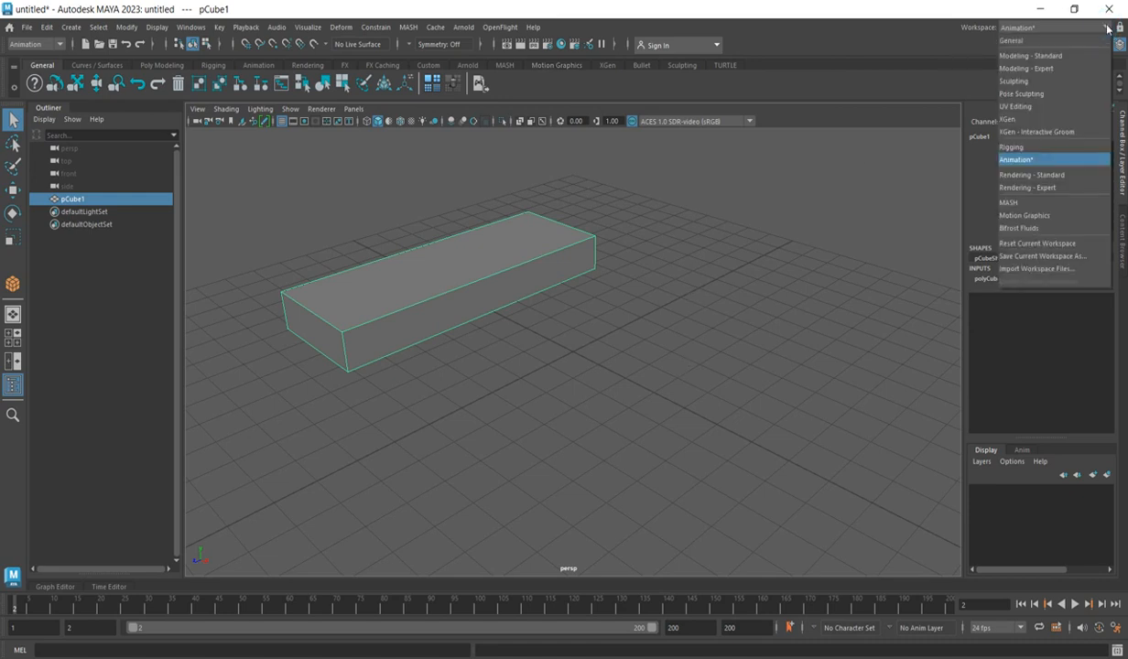
click(1055, 66)
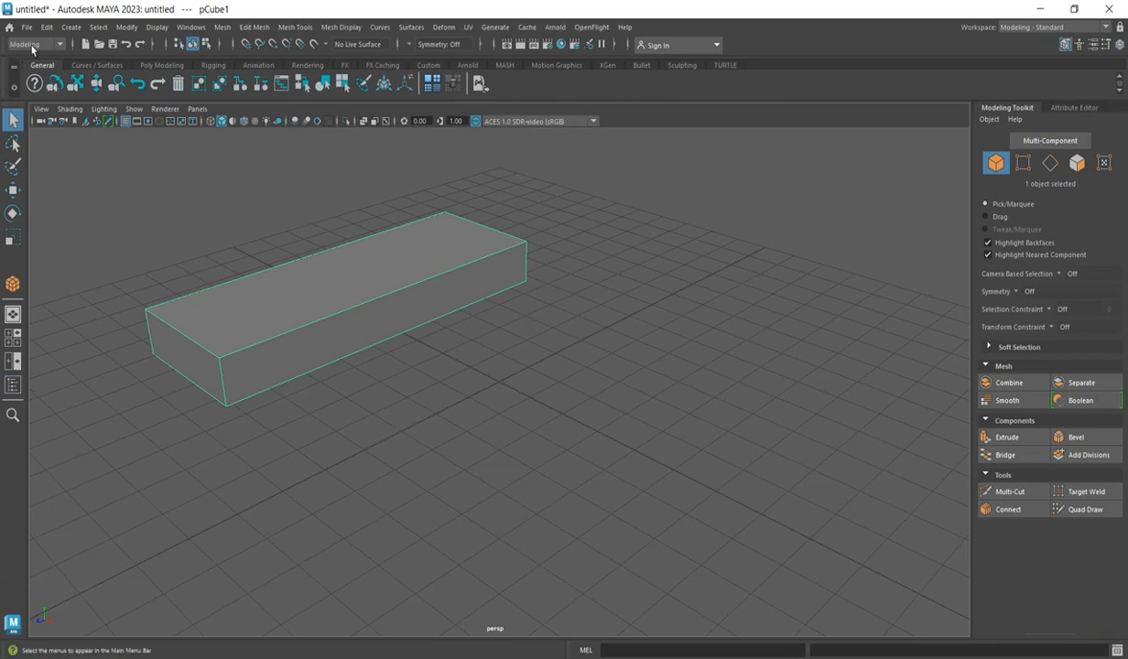
Insert edge loops on the box close to its upper and lower edges and close to both short ends.
click(295, 28)
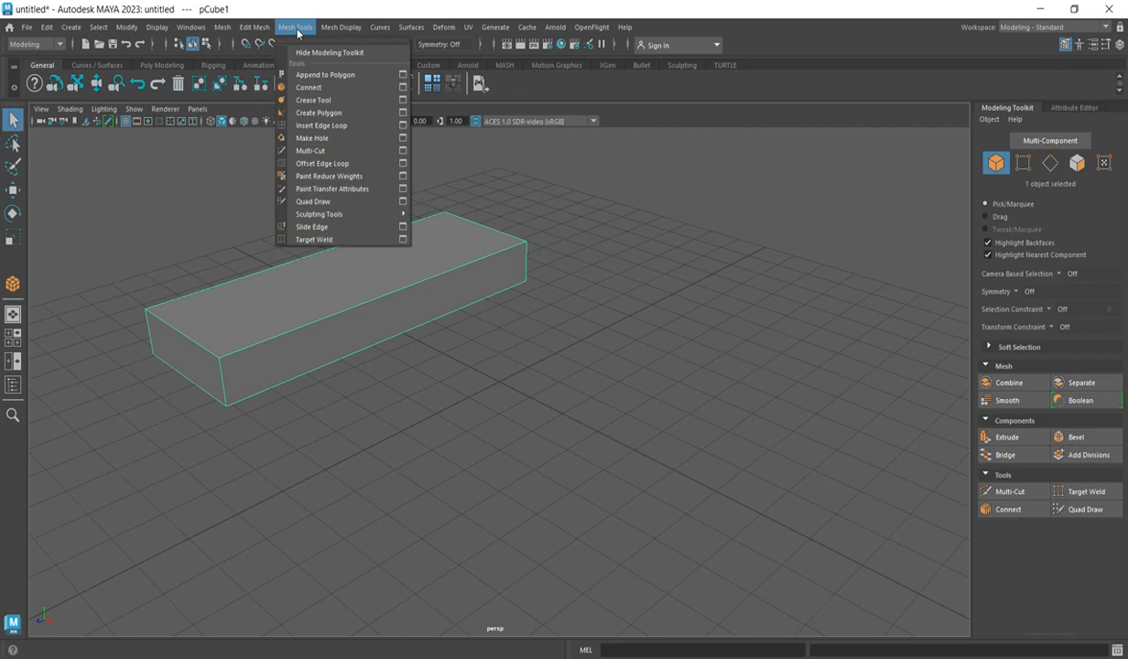
click(326, 128)
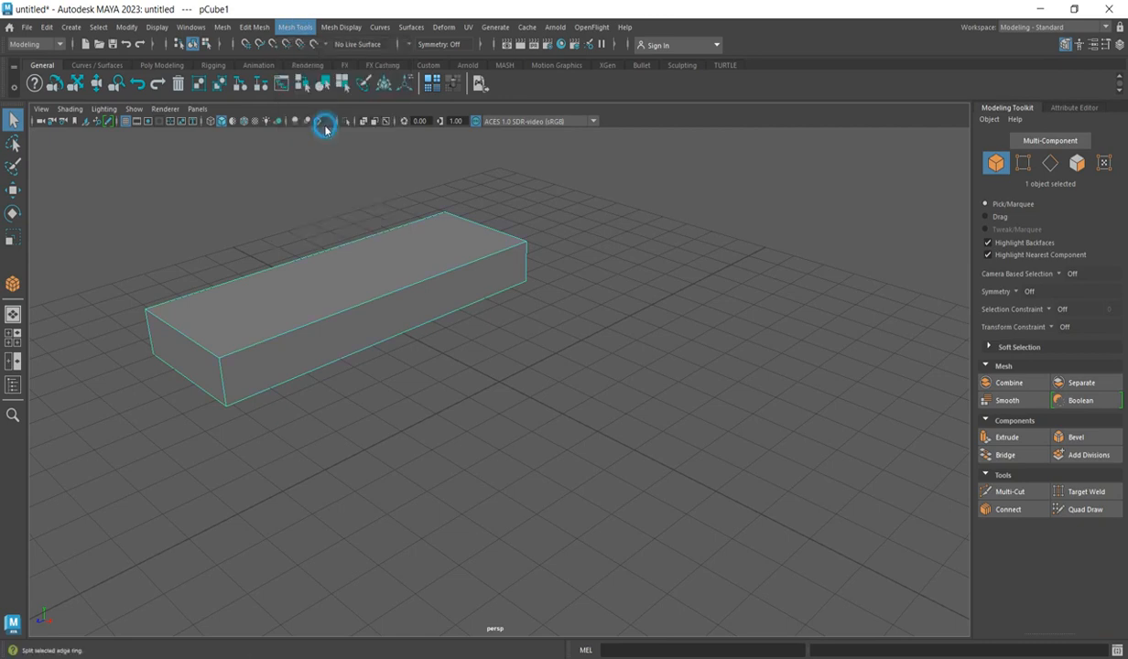
drag(229, 371, 232, 409)
drag(234, 365, 232, 368)
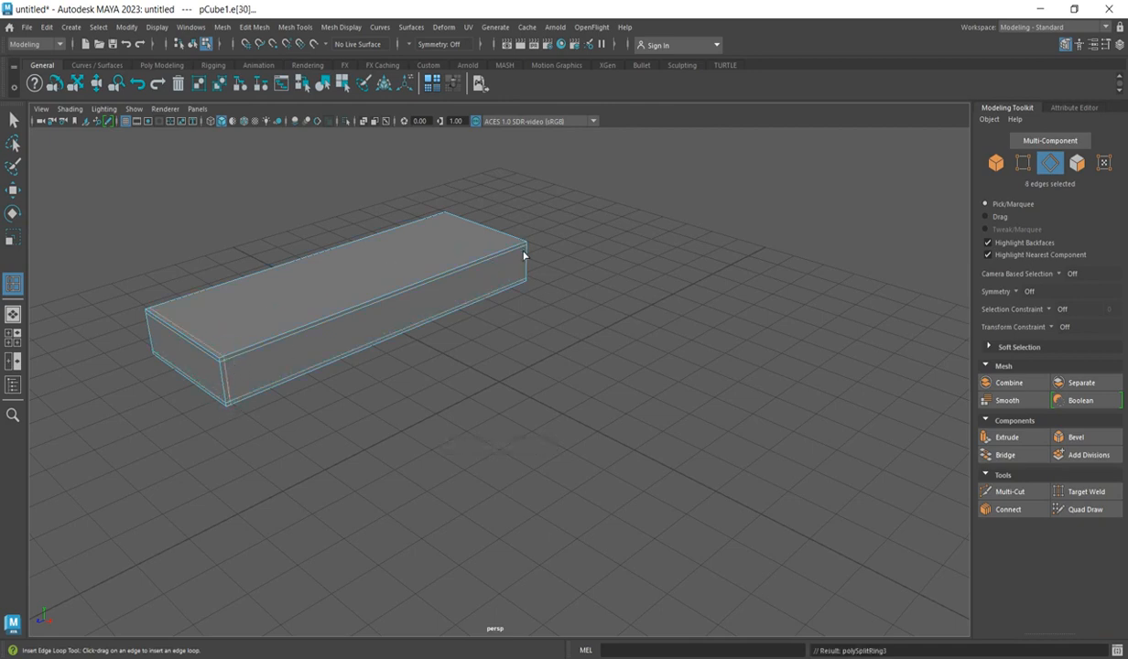
drag(526, 255, 531, 252)
Insert edge loops running lengthwise close to both long sides of the box.
scroll(229, 366, up, 3)
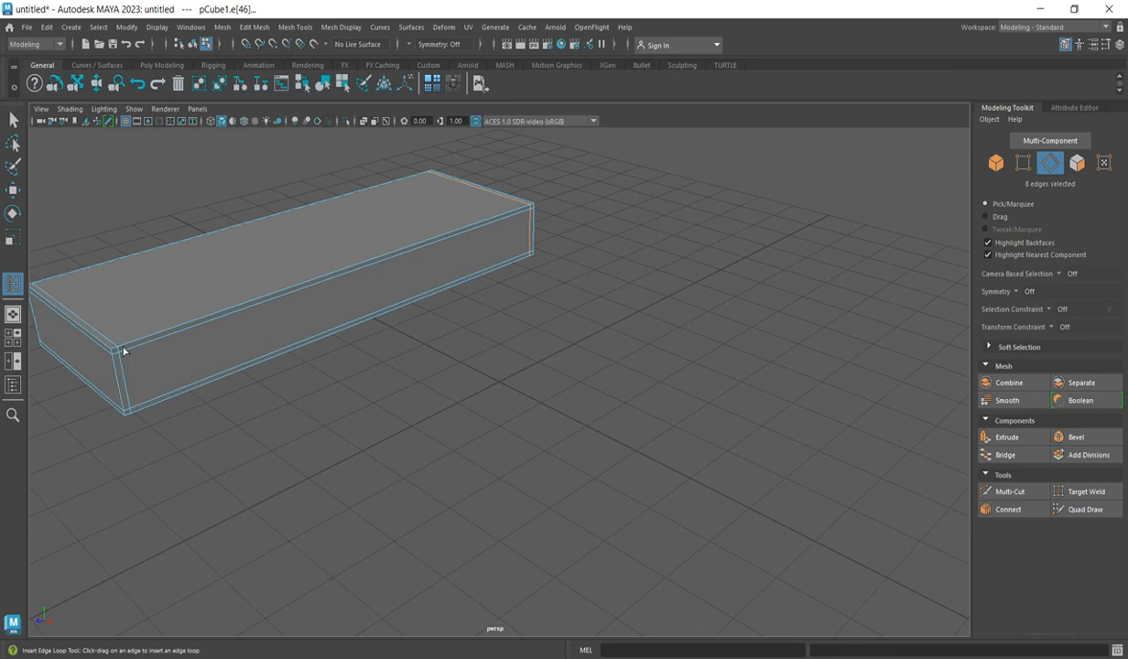
drag(117, 347, 113, 341)
scroll(211, 361, down, 3)
scroll(105, 317, up, 3)
scroll(406, 380, down, 3)
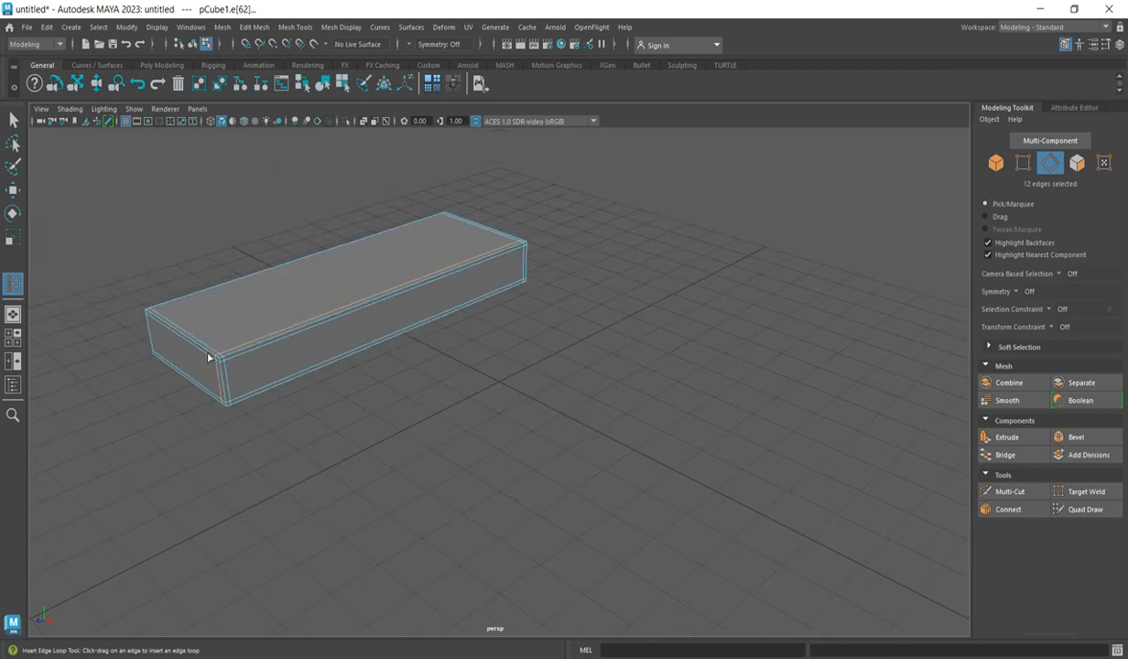
drag(161, 318, 223, 345)
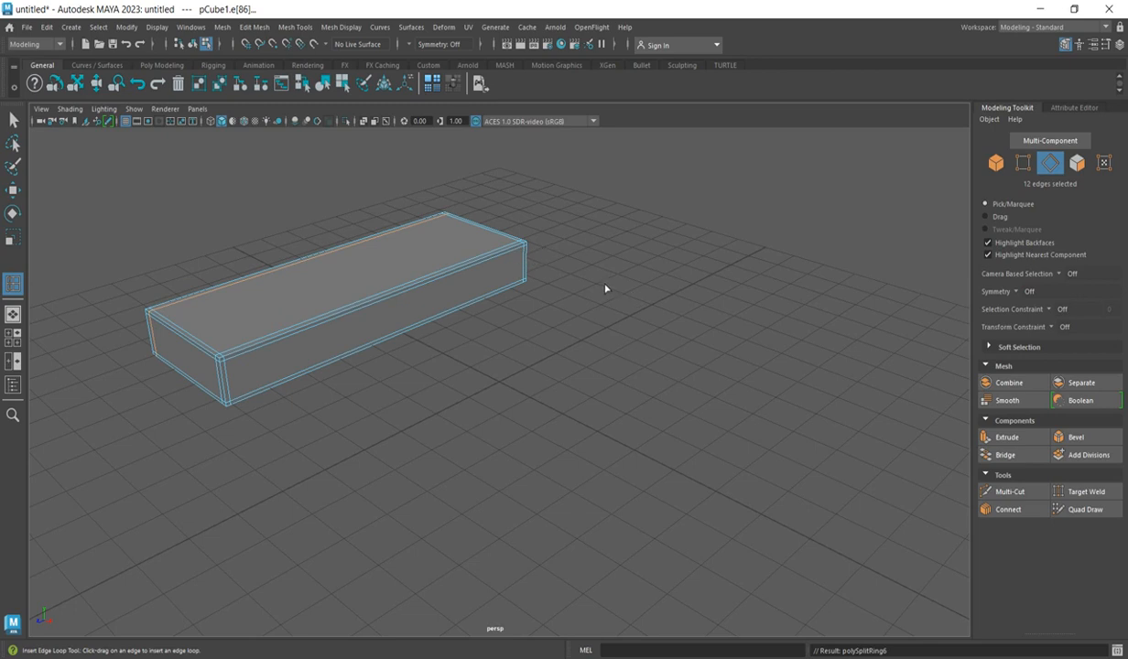
Return the box to Object Mode and turn on its smooth mesh preview.
right_click(297, 289)
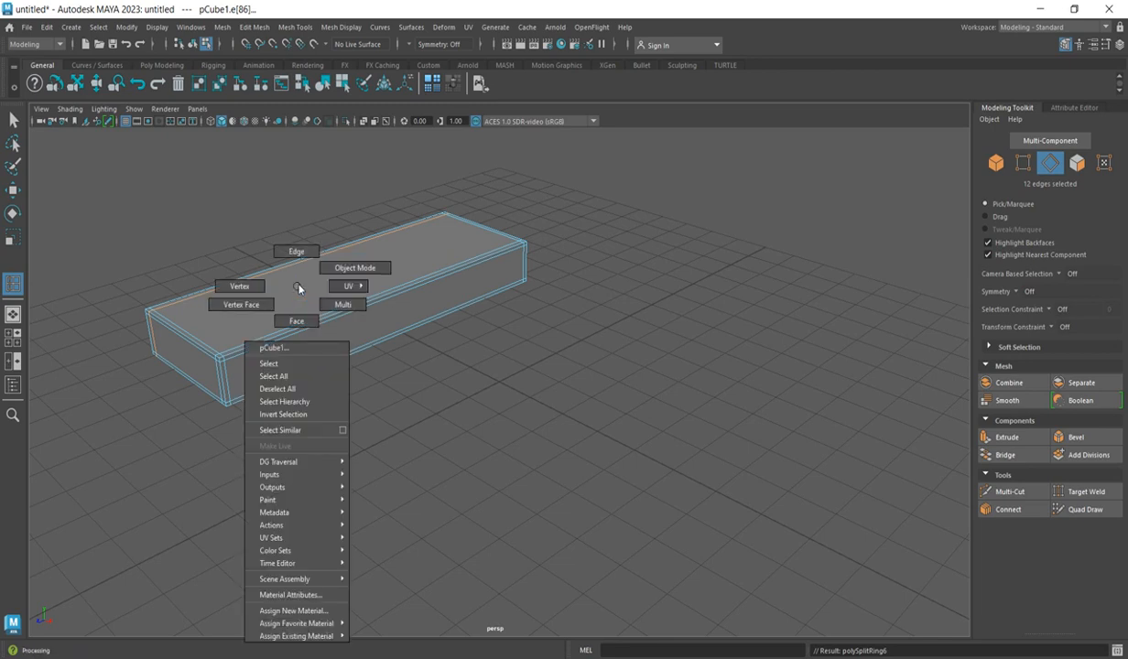
click(343, 270)
click(429, 310)
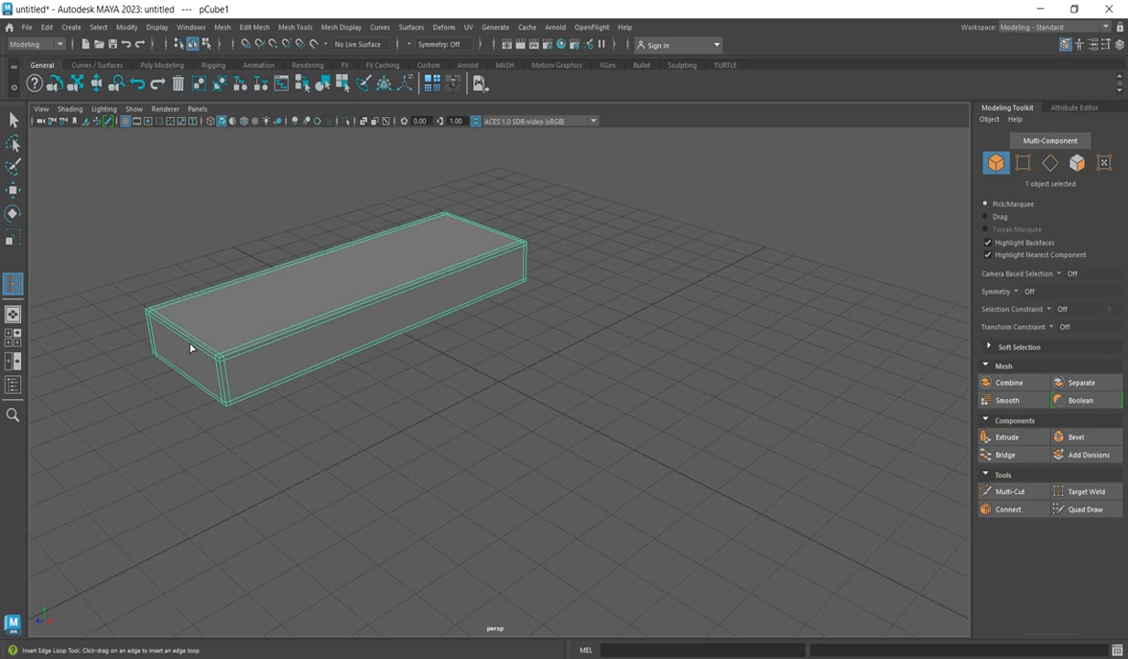
key(3)
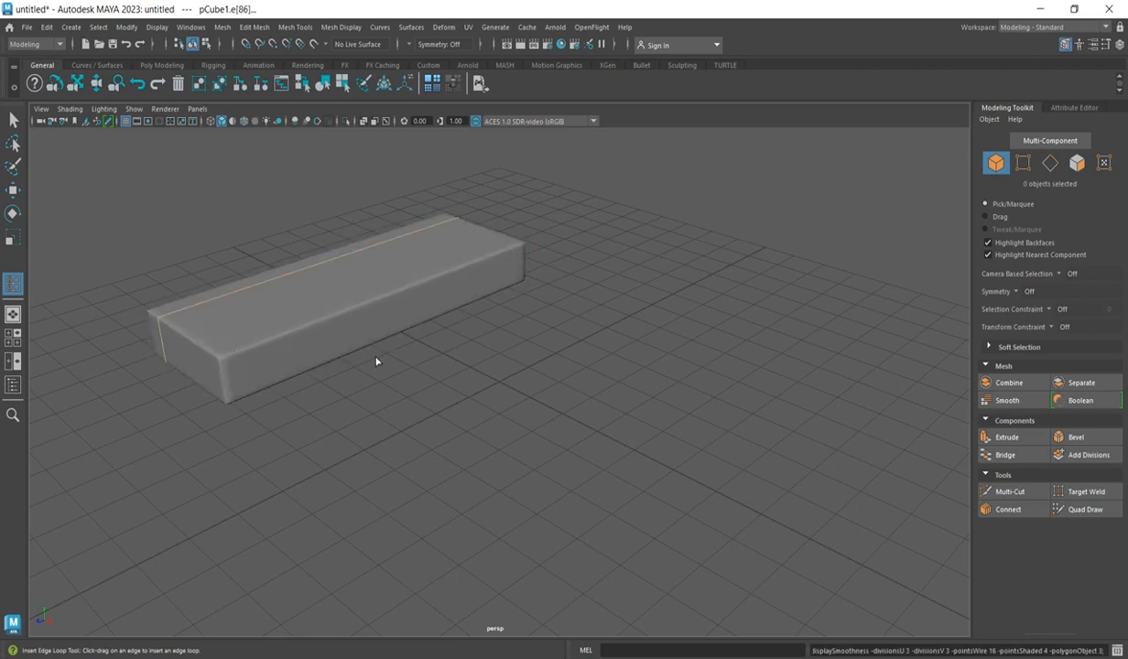
click(408, 361)
scroll(165, 374, up, 3)
scroll(514, 230, down, 2)
scroll(166, 352, up, 2)
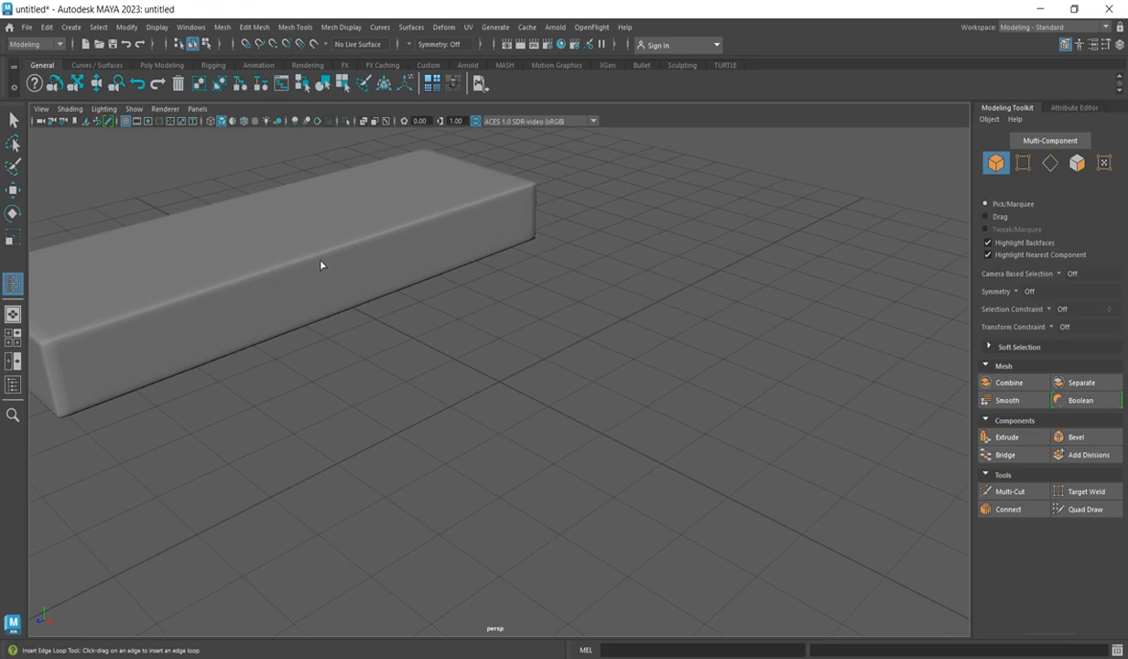
scroll(311, 293, down, 2)
Duplicate the smoothed box and move the copy along X to about -1.53.
click(299, 326)
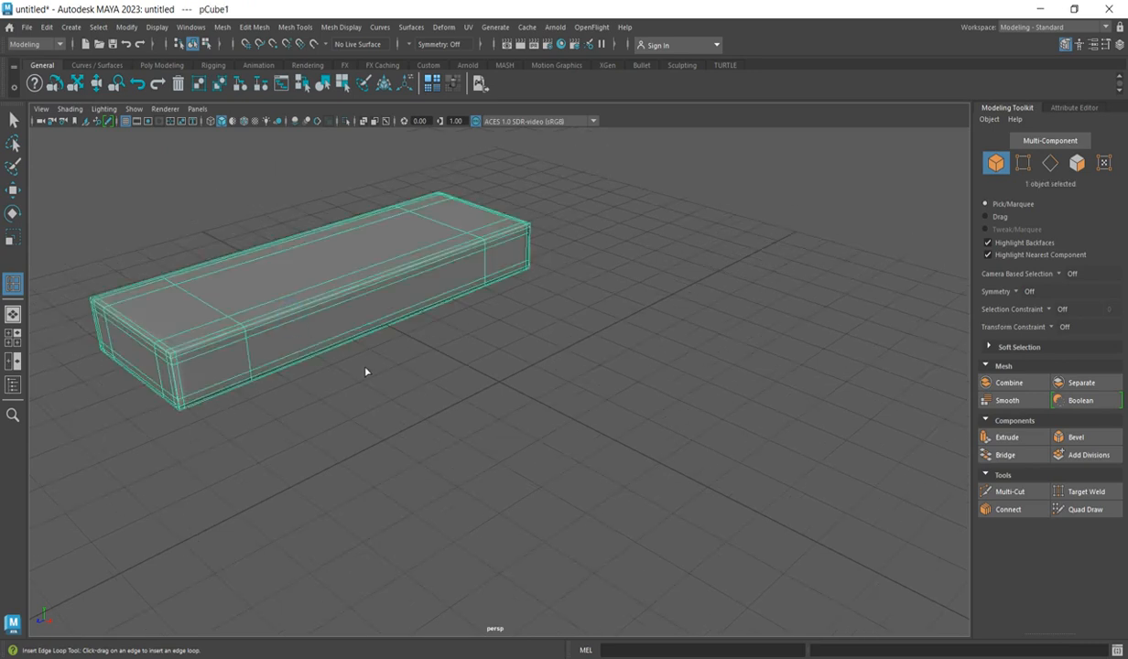
click(15, 191)
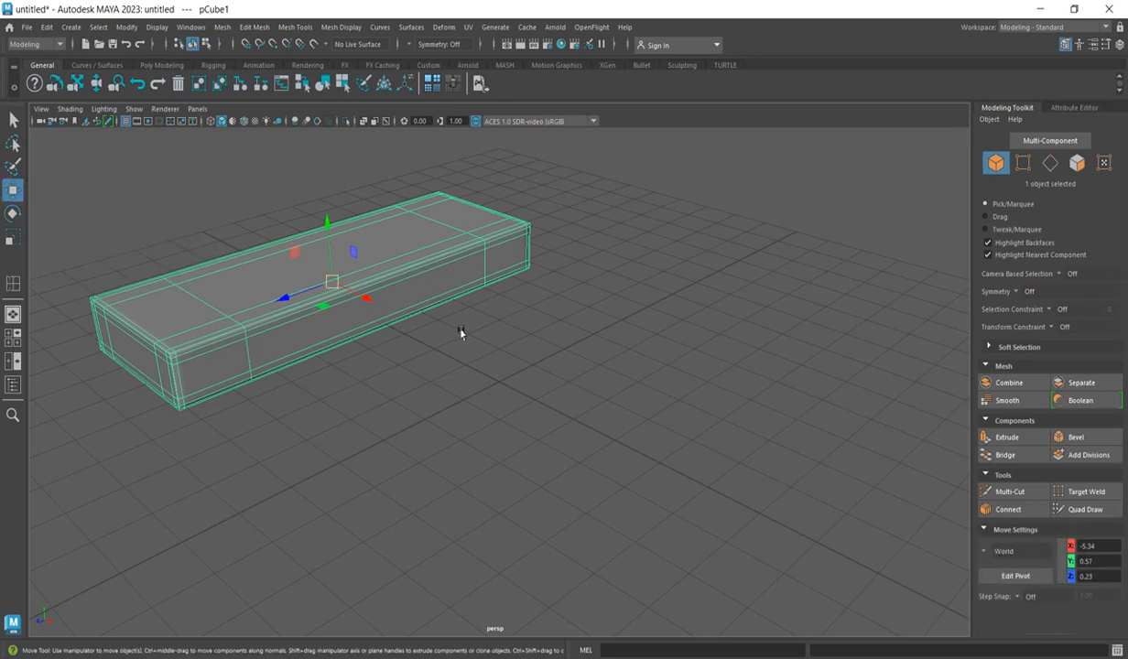
key(ctrl+d)
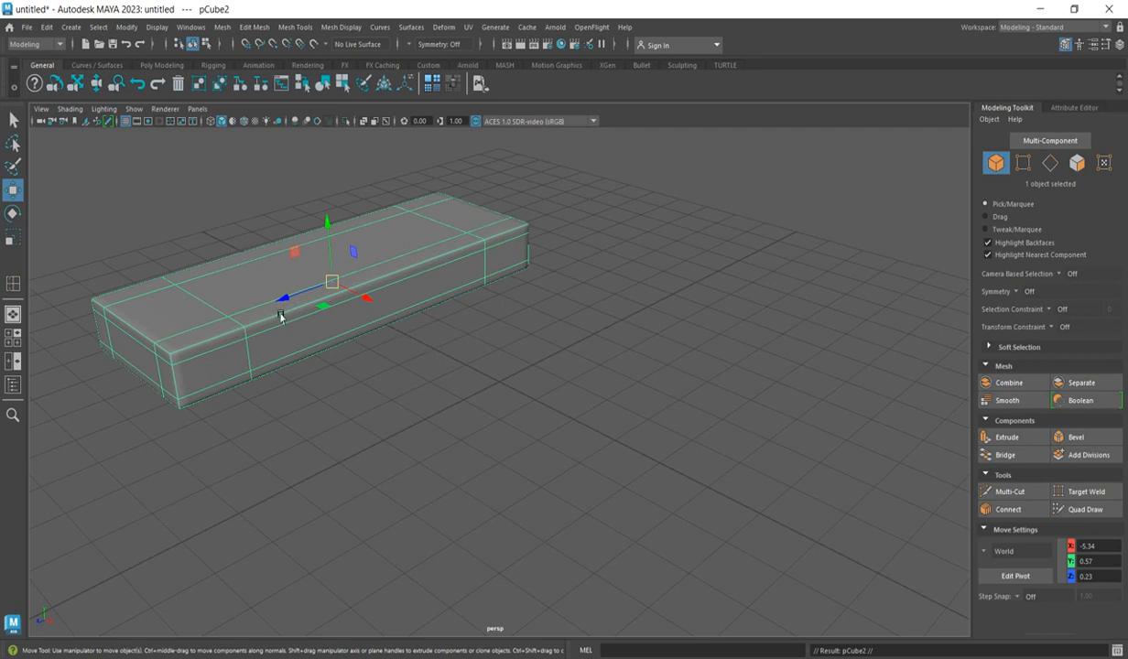
drag(378, 307, 468, 421)
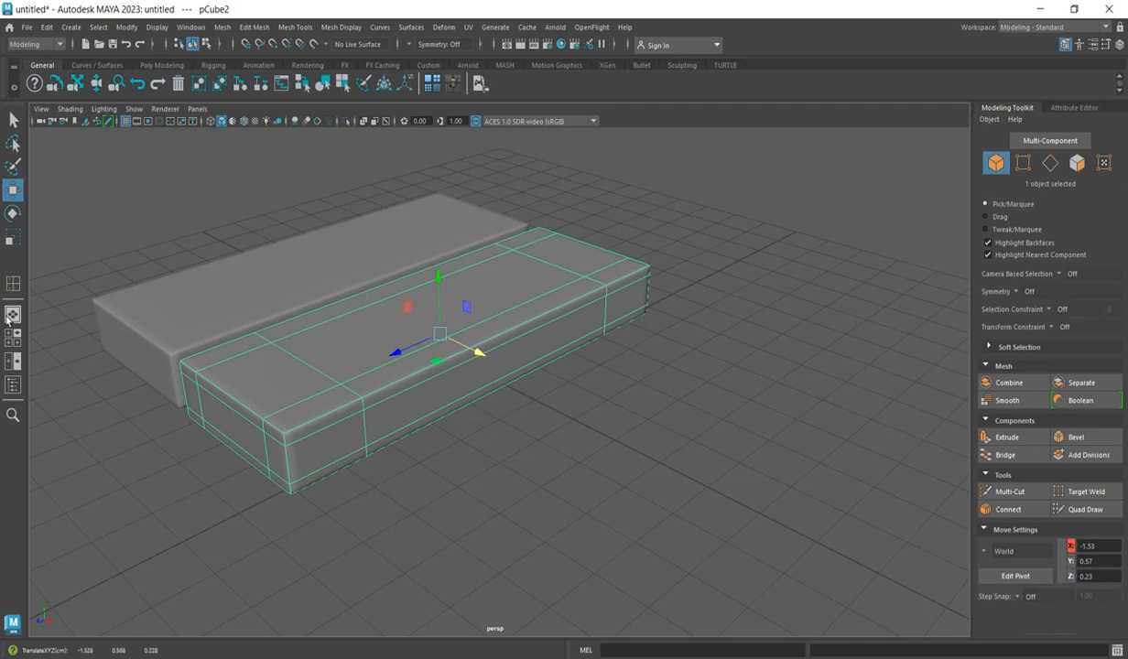
Rotate the copied box about the vertical axis, setting its Rotate Y to 90 in the Channel Box.
click(15, 216)
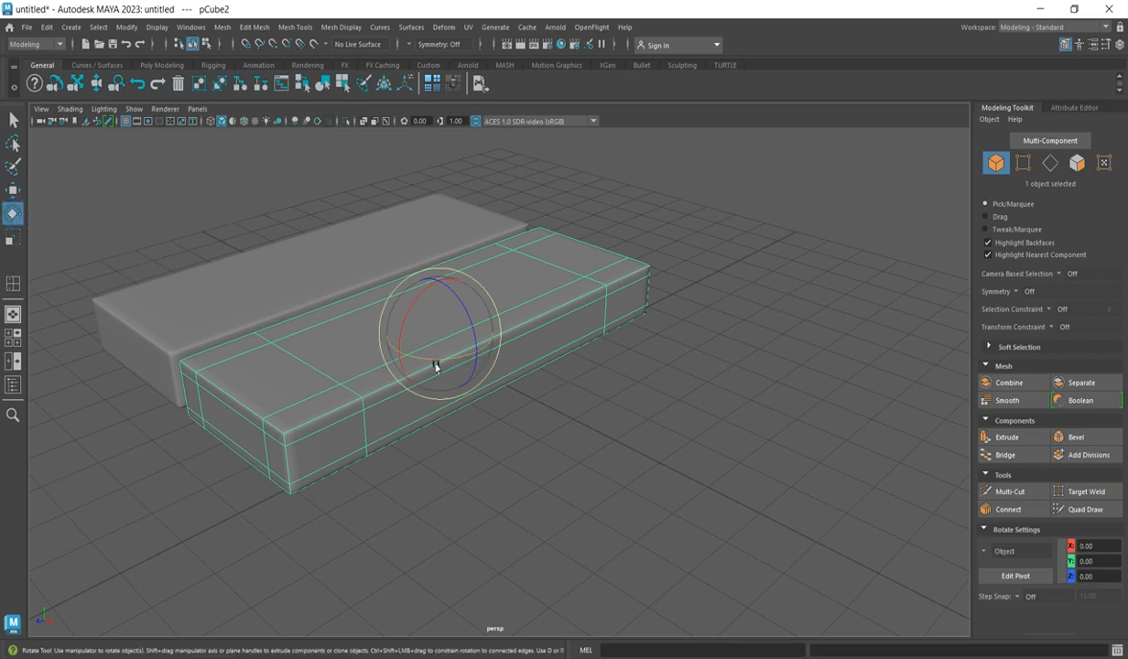
drag(433, 367, 296, 305)
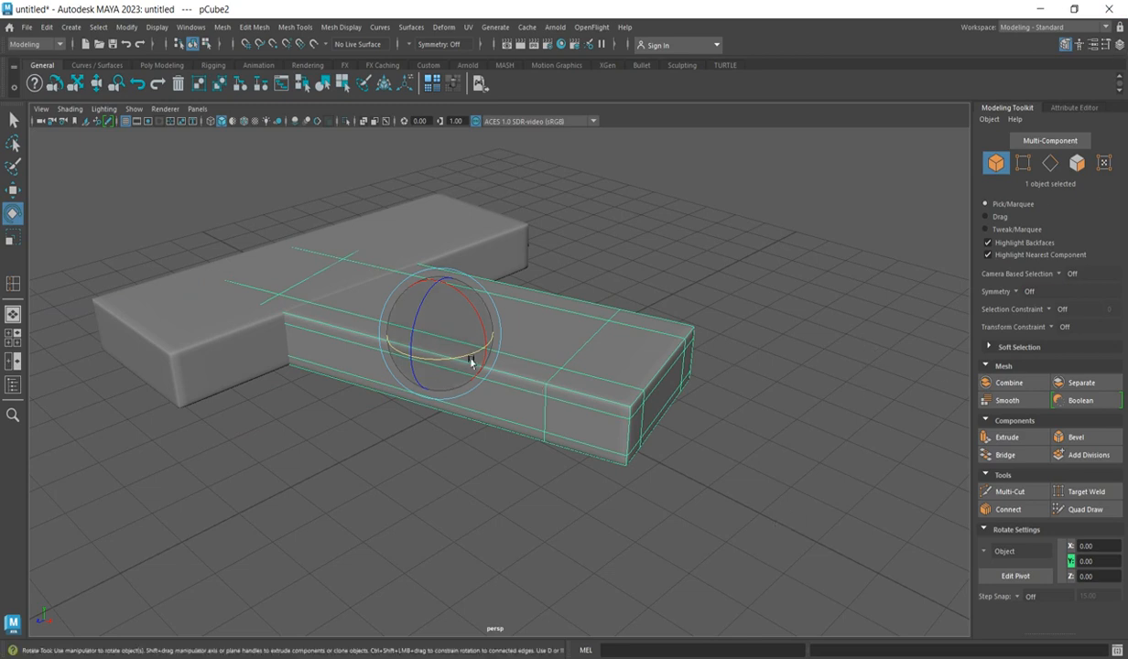
drag(474, 360, 460, 365)
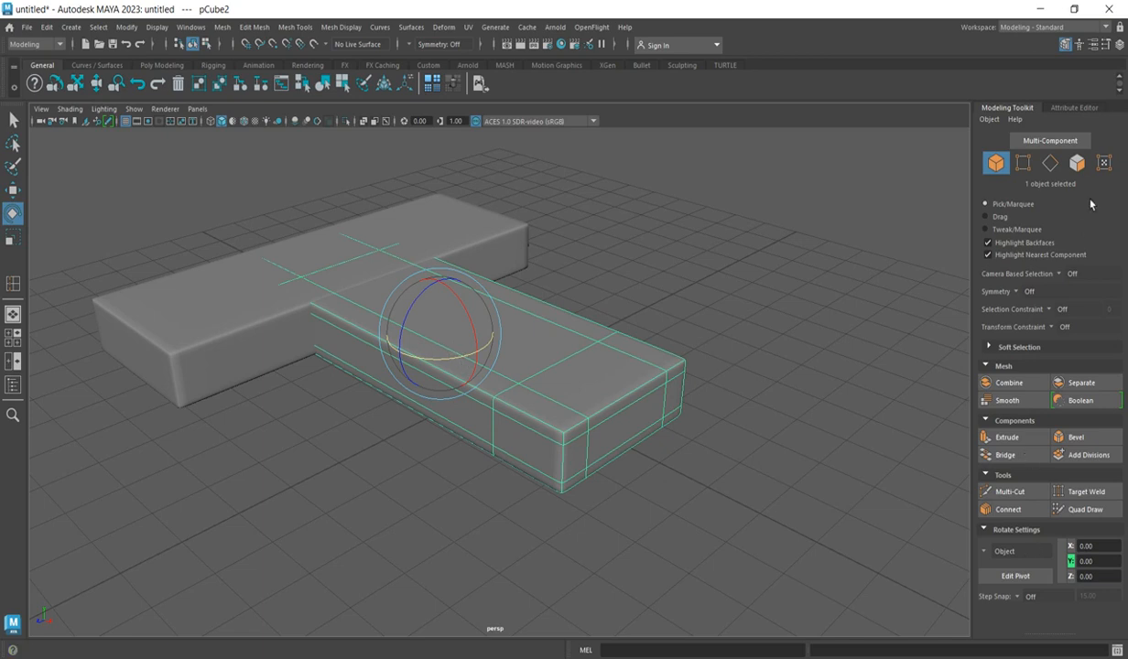
click(1125, 50)
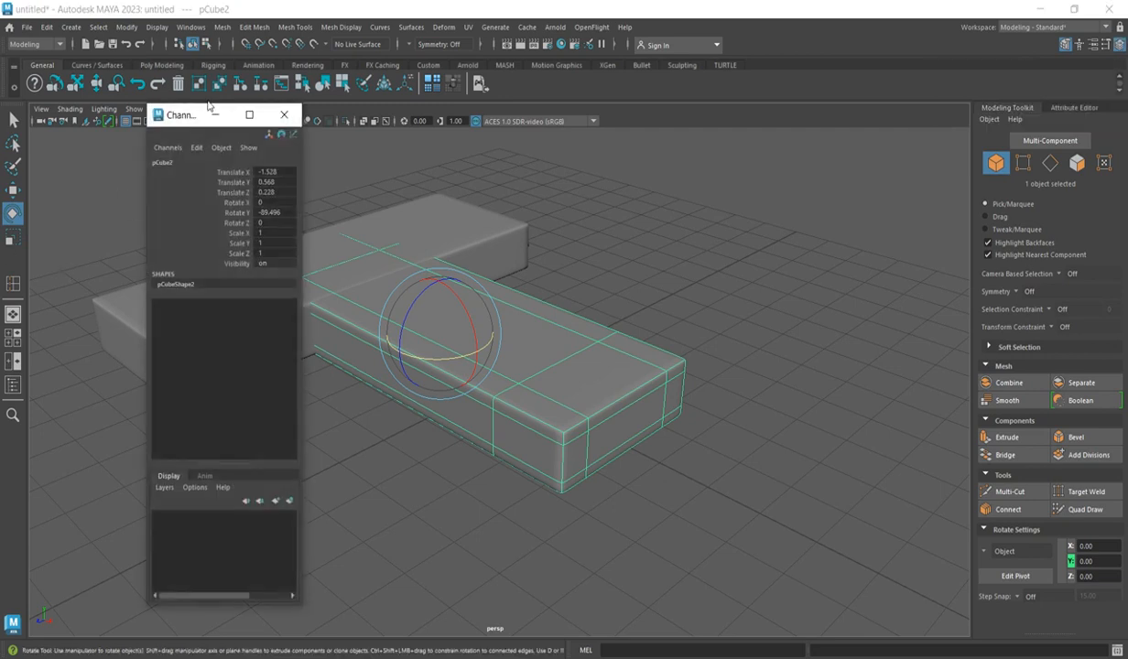
drag(181, 113, 839, 131)
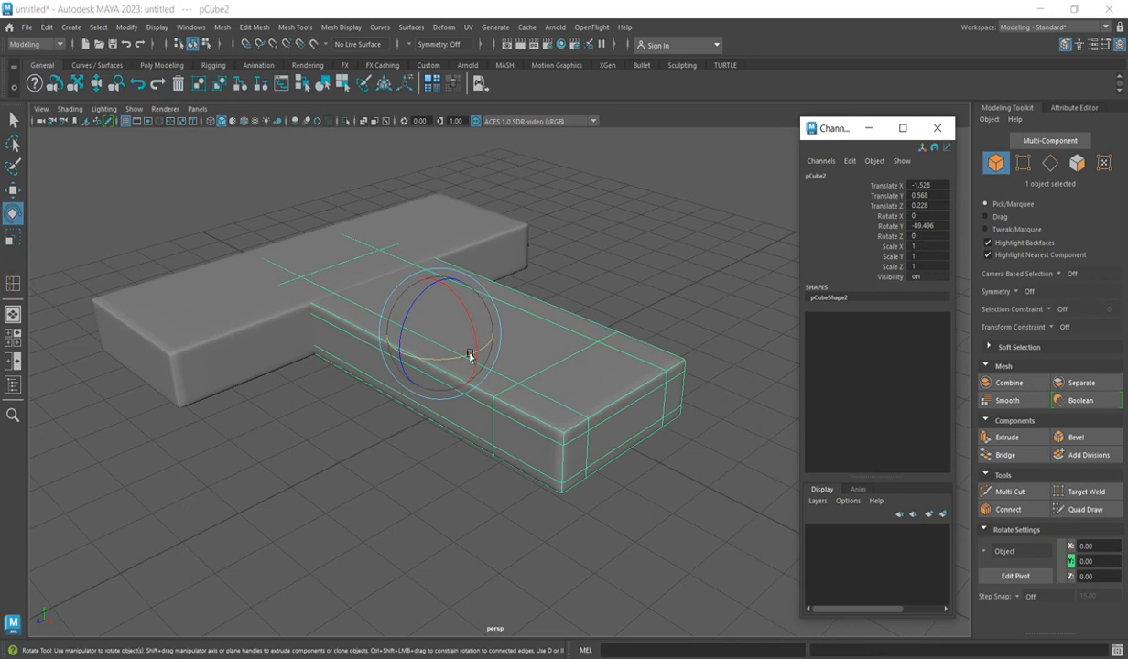
drag(465, 364, 470, 362)
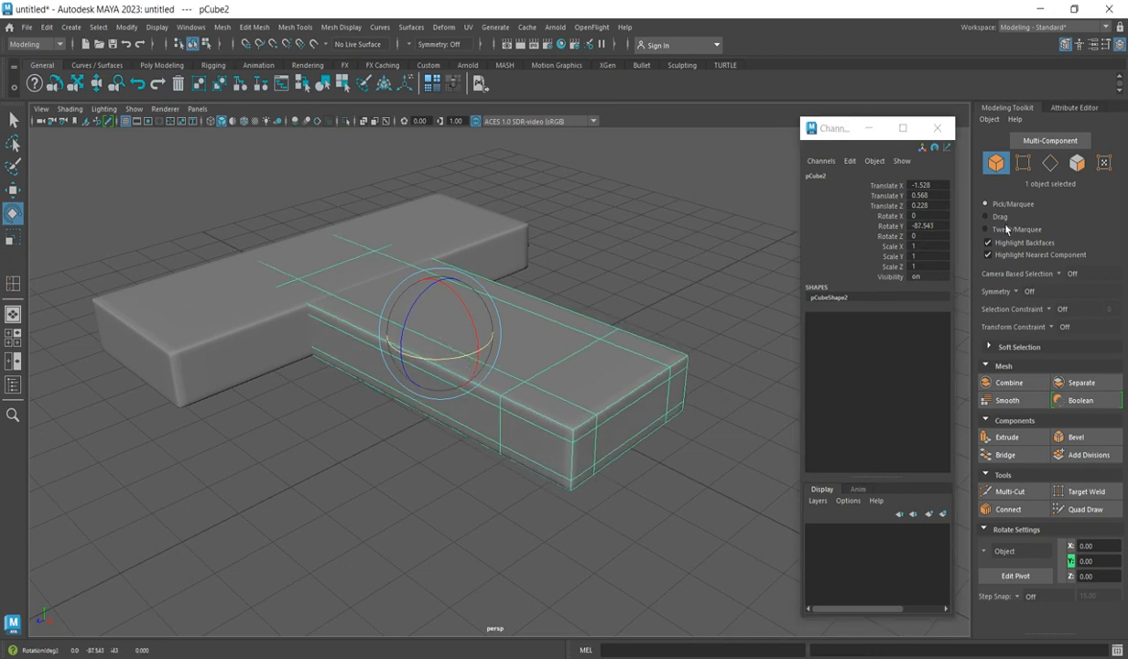
double_click(946, 229)
text(90)
key(Return)
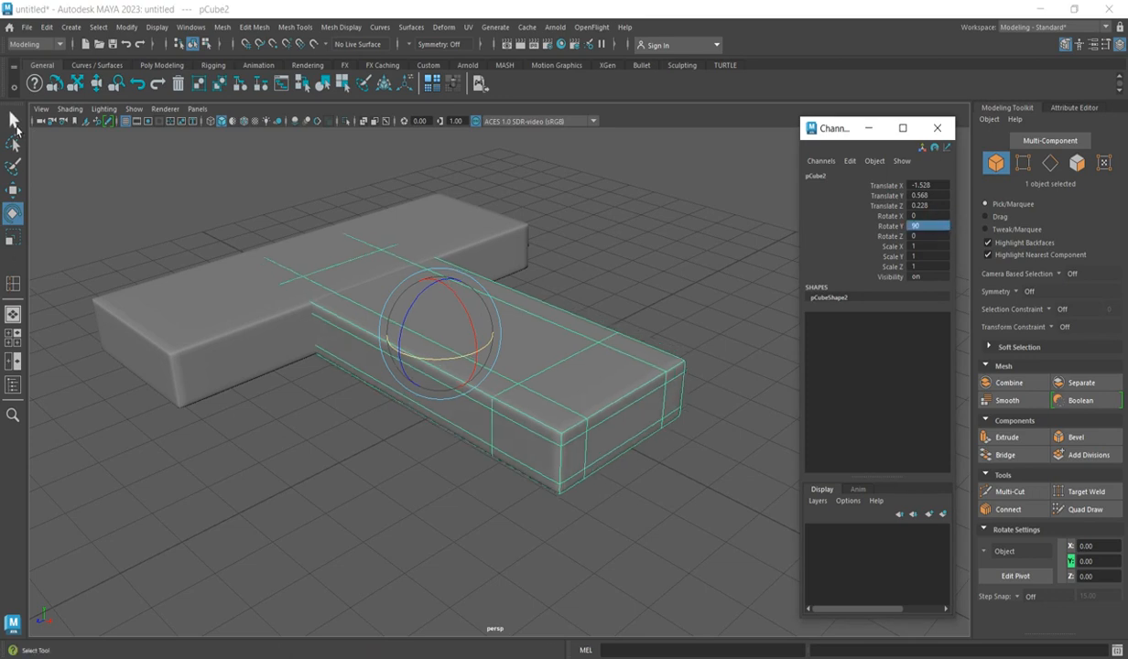
Move the rotated copy along Z to about -2.84, at the far end of the long box, and shorten its length by scaling.
click(12, 190)
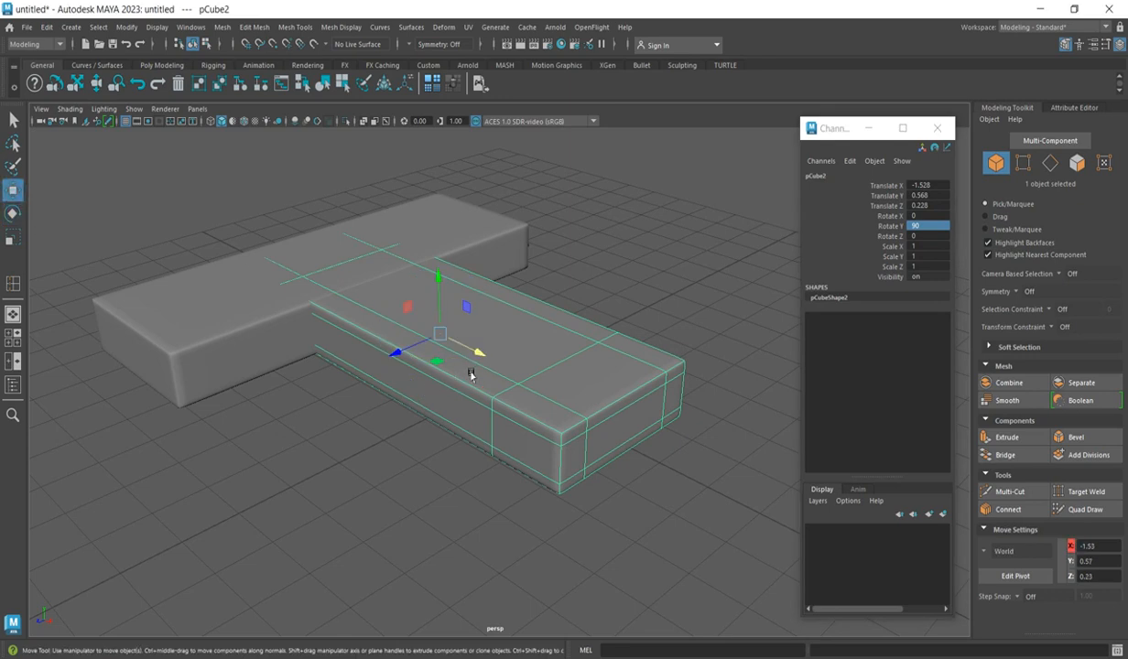
drag(397, 353, 513, 331)
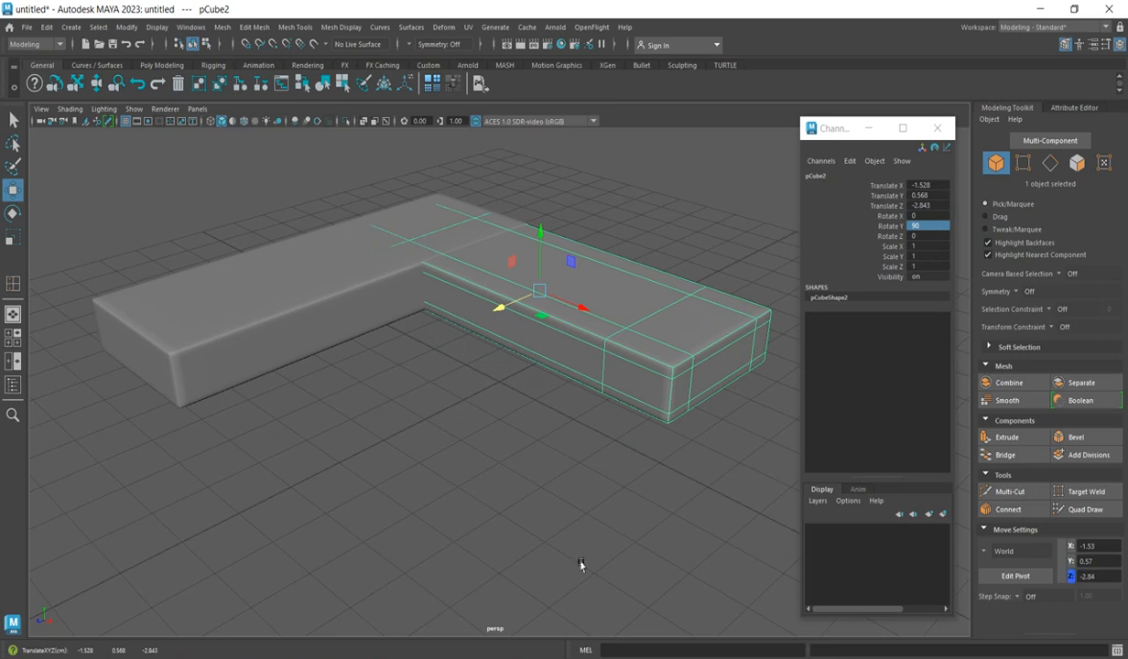
click(13, 237)
drag(591, 312, 556, 294)
drag(559, 295, 564, 298)
click(425, 418)
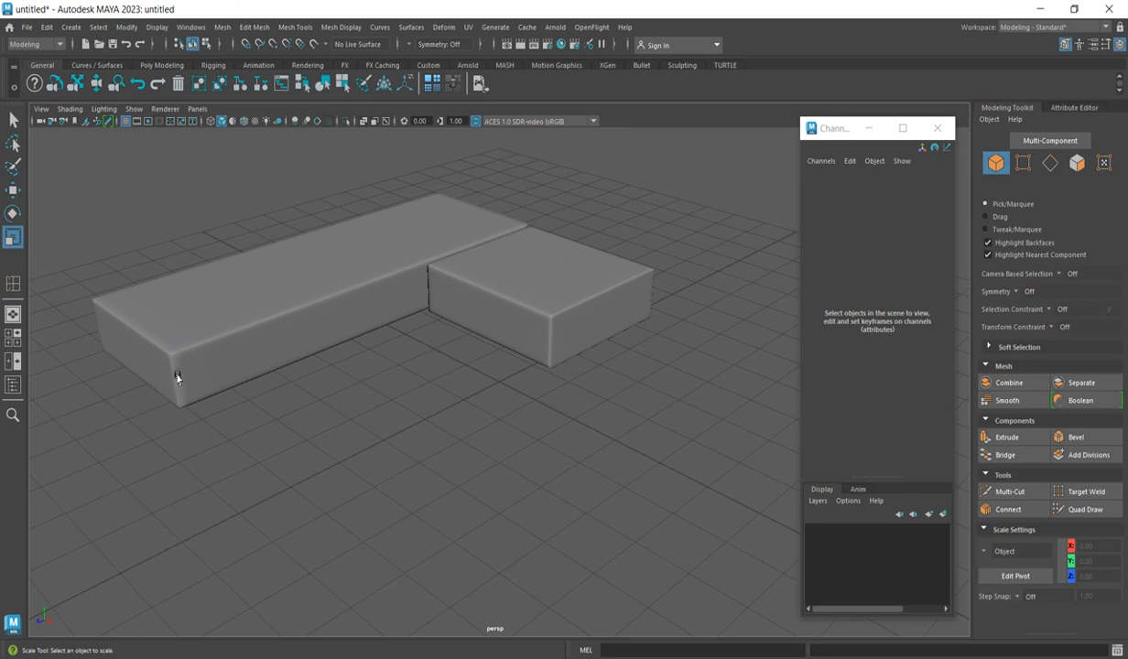
Duplicate the long box and stand the copy upright by setting its Rotate Z to 90.
click(268, 274)
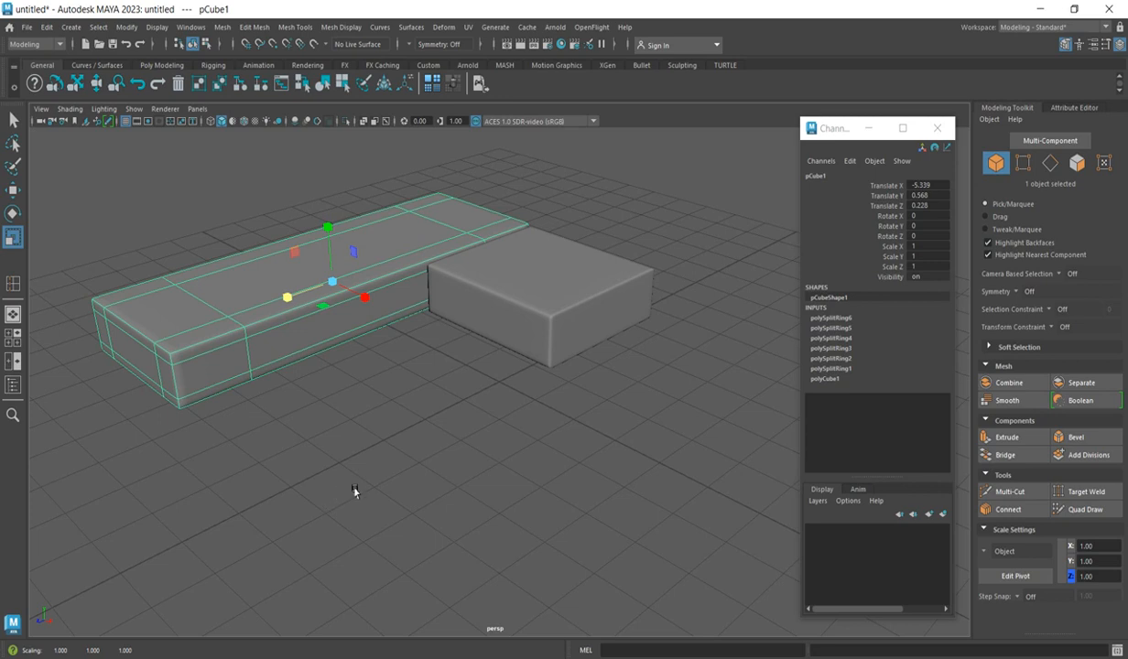
key(ctrl+d)
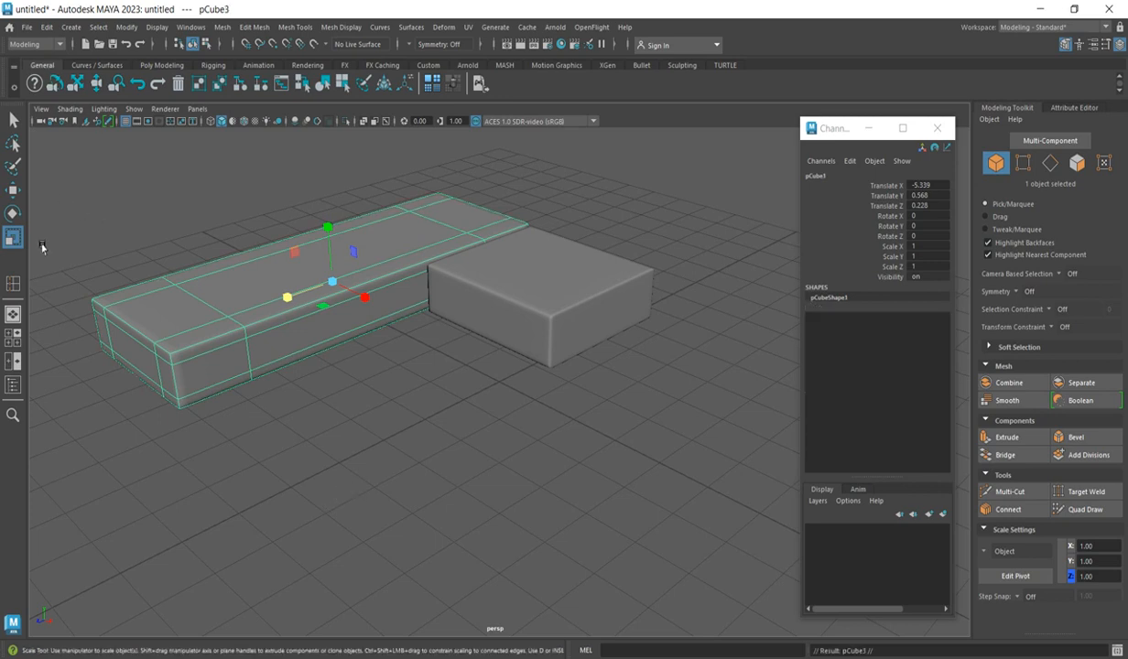
click(13, 214)
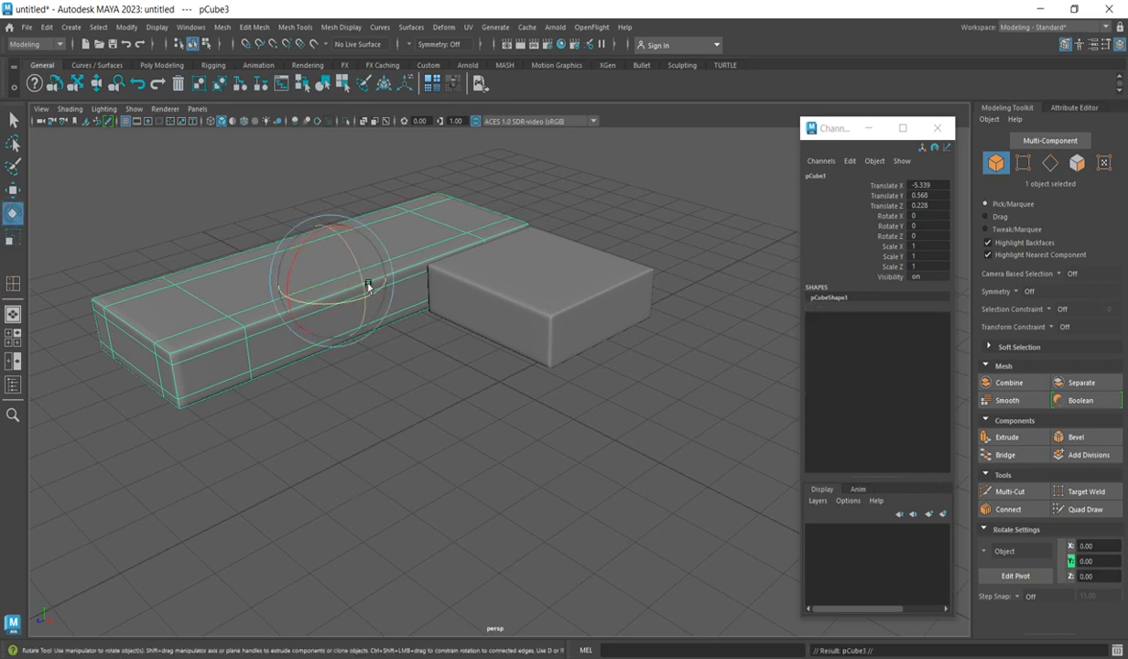
drag(368, 285, 293, 284)
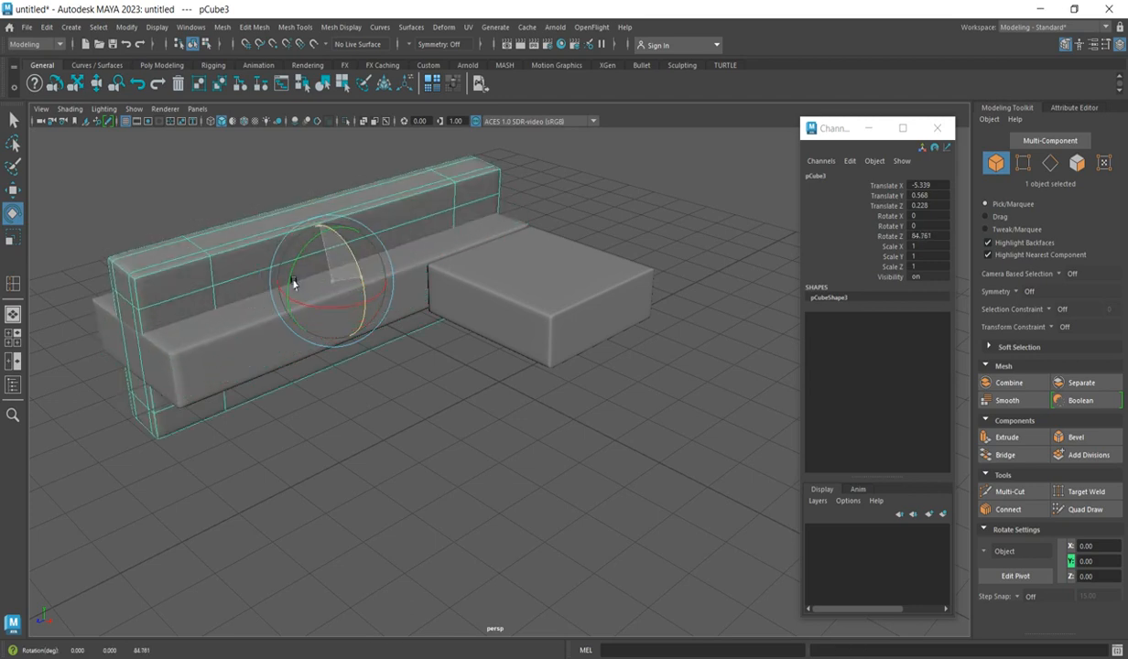
click(945, 239)
text(90)
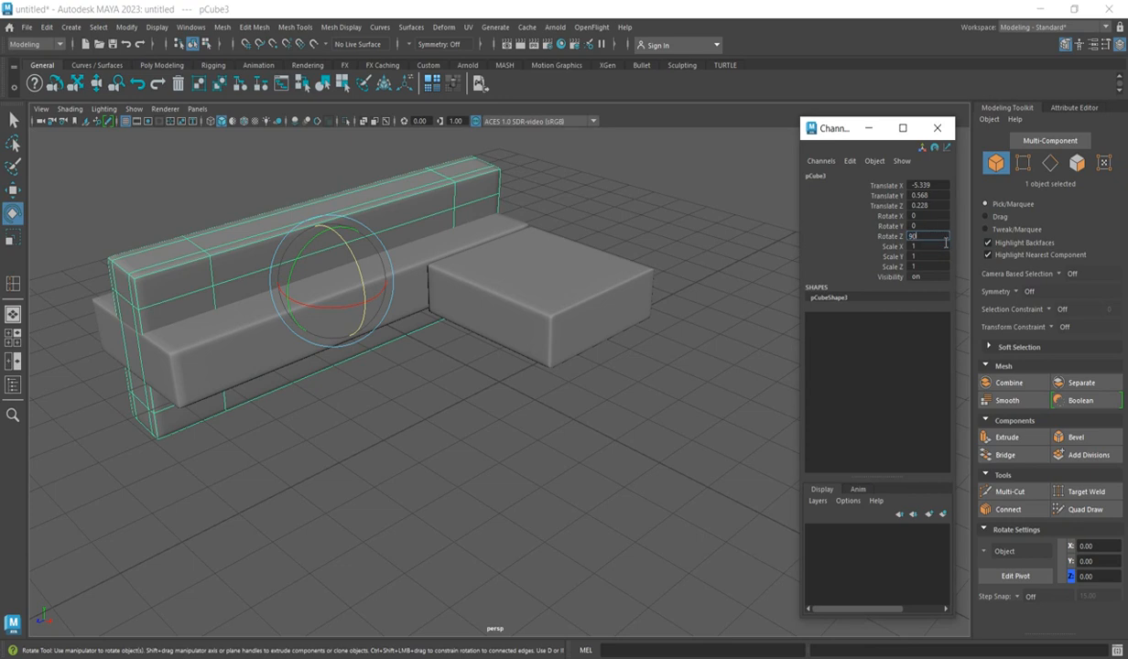
key(Return)
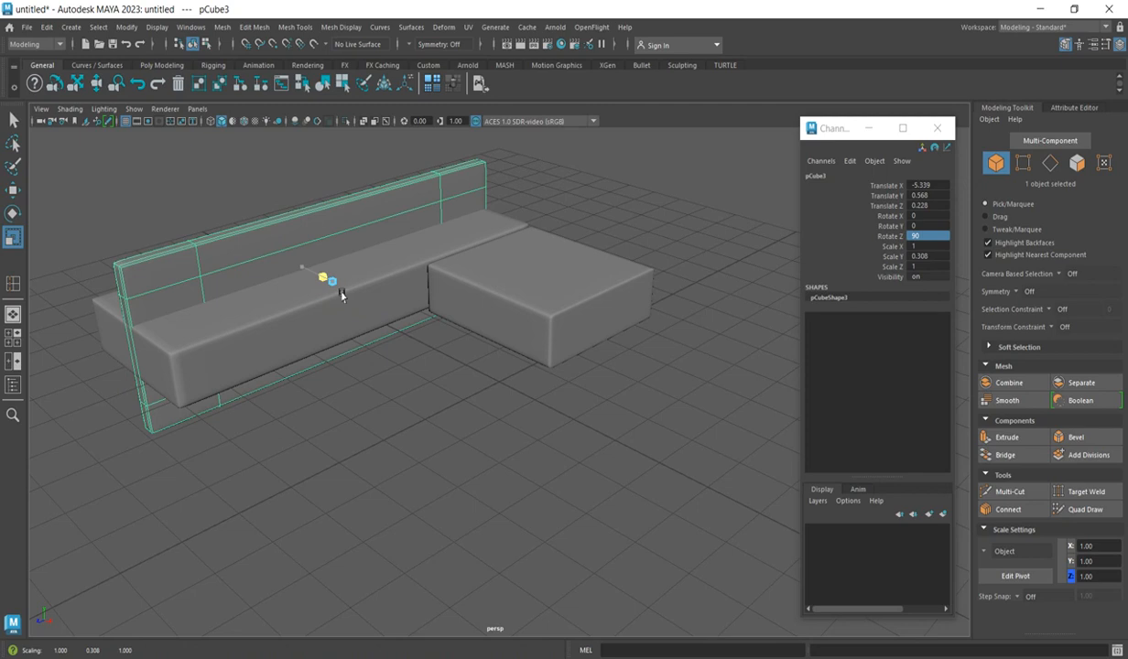
Thin the upright copy to about 0.286 in Scale Y and place it behind the long box at about X -7.34, Y 1.41, Z 0.13.
key(w)
drag(342, 294, 346, 207)
key(f)
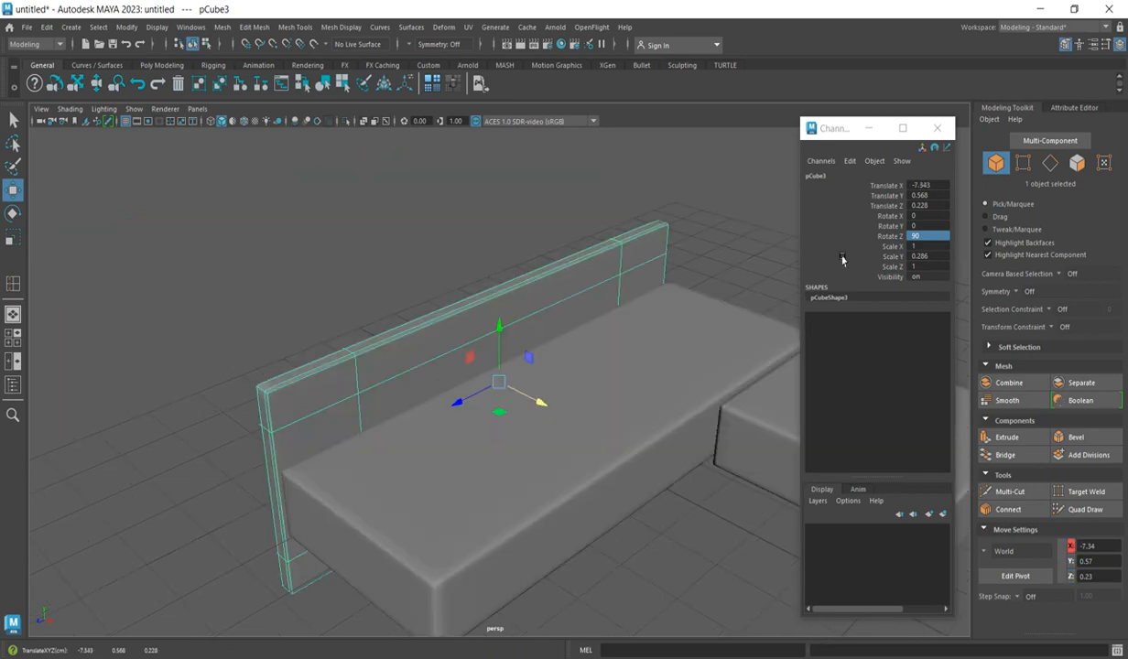
drag(833, 128, 913, 125)
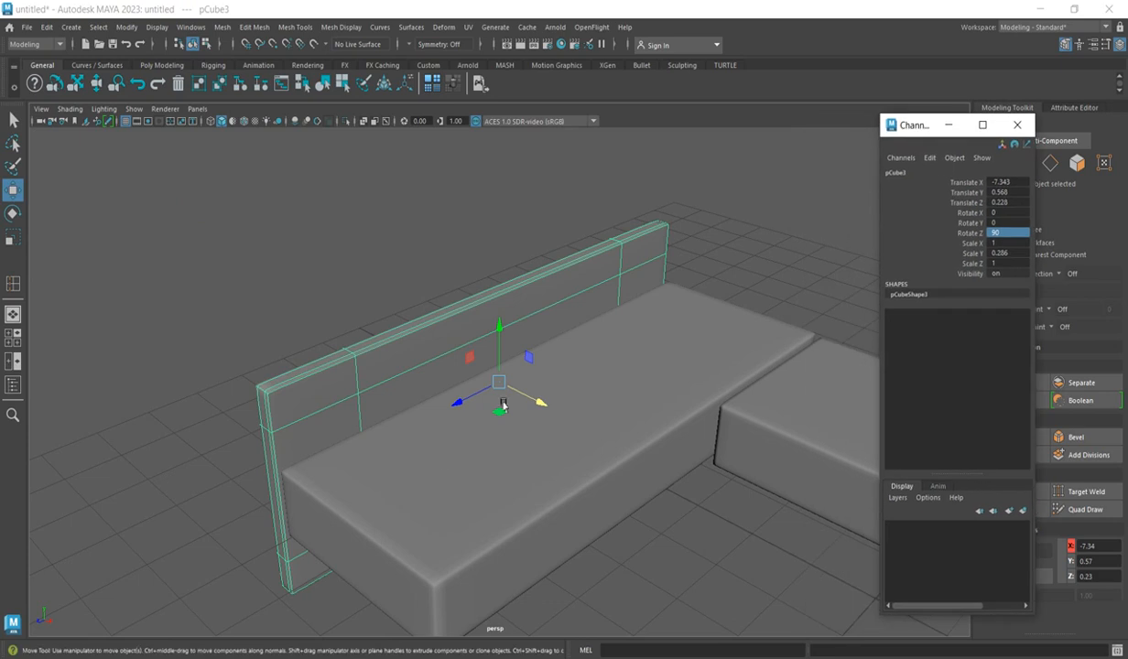
mouse_move(470, 409)
mouse_down()
mouse_move(490, 400)
mouse_move(469, 404)
mouse_up()
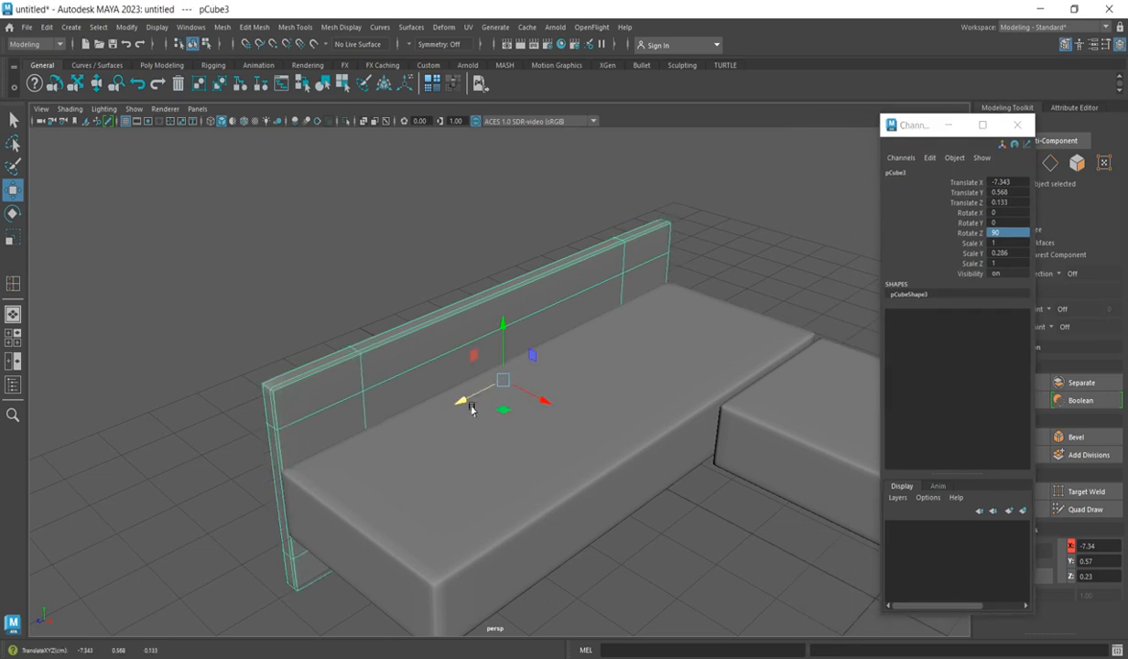
drag(509, 330, 519, 287)
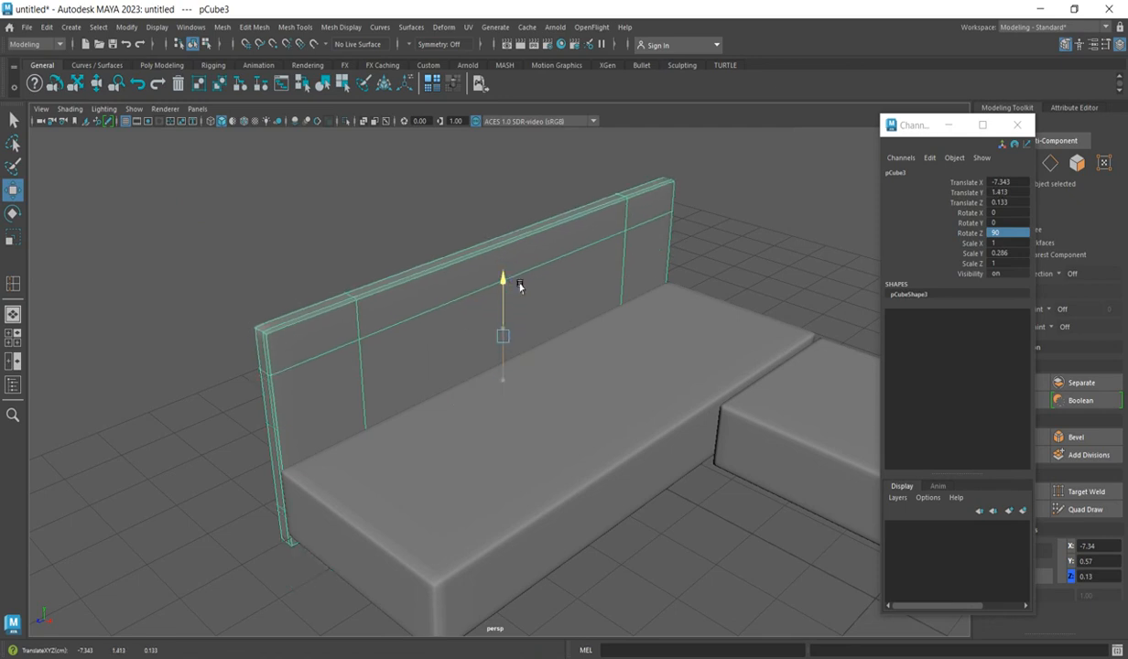
Duplicate the upright back panel and turn the copy perpendicular to it by setting its Rotate X to 90.
scroll(478, 353, down, 3)
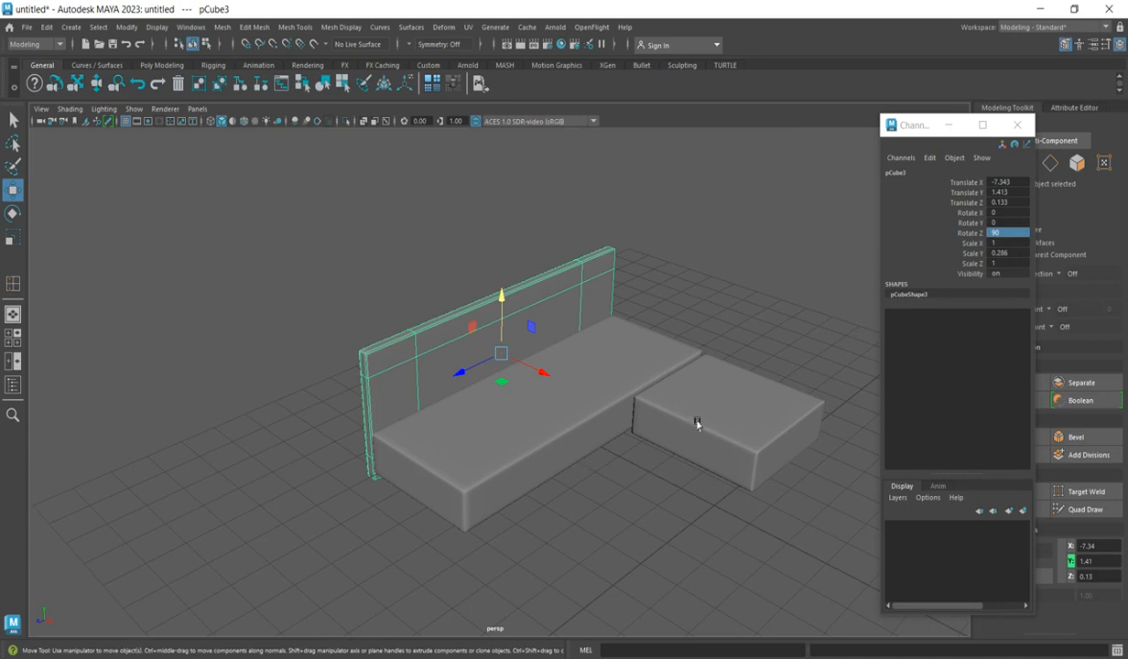
key(ctrl+d)
click(13, 213)
drag(518, 387, 469, 355)
click(1023, 213)
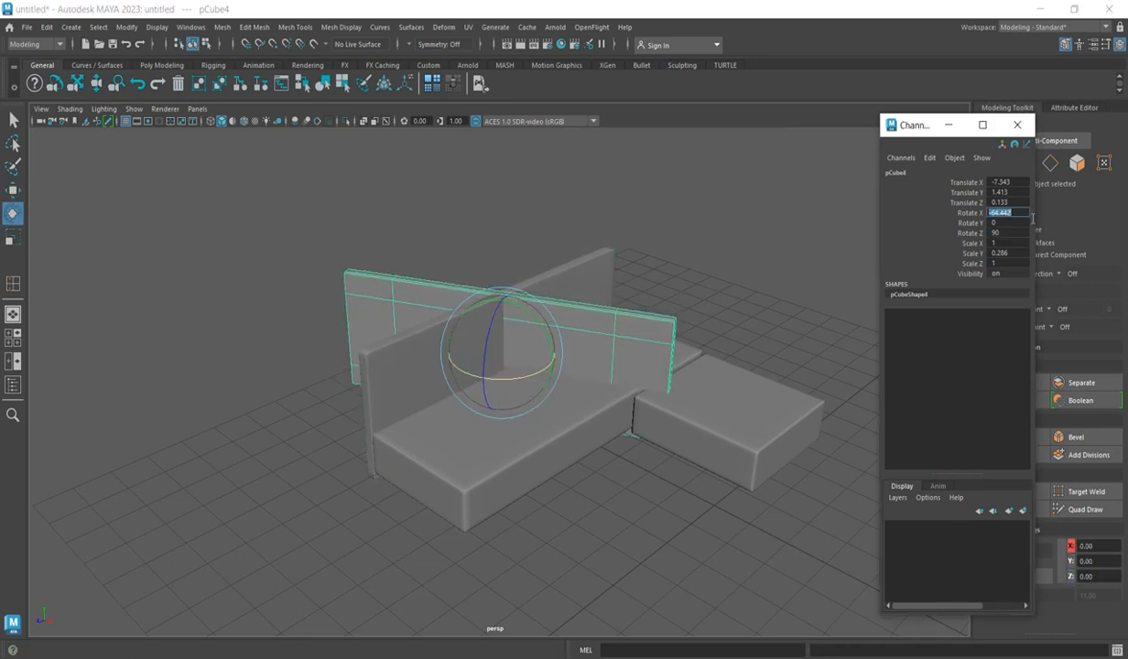
text(90)
key(Return)
Place the turned panel behind the short box at about X -3.55, Z -4.69, and shorten it to about 0.791 in Scale Z.
click(13, 189)
drag(542, 375, 651, 421)
drag(566, 421, 675, 370)
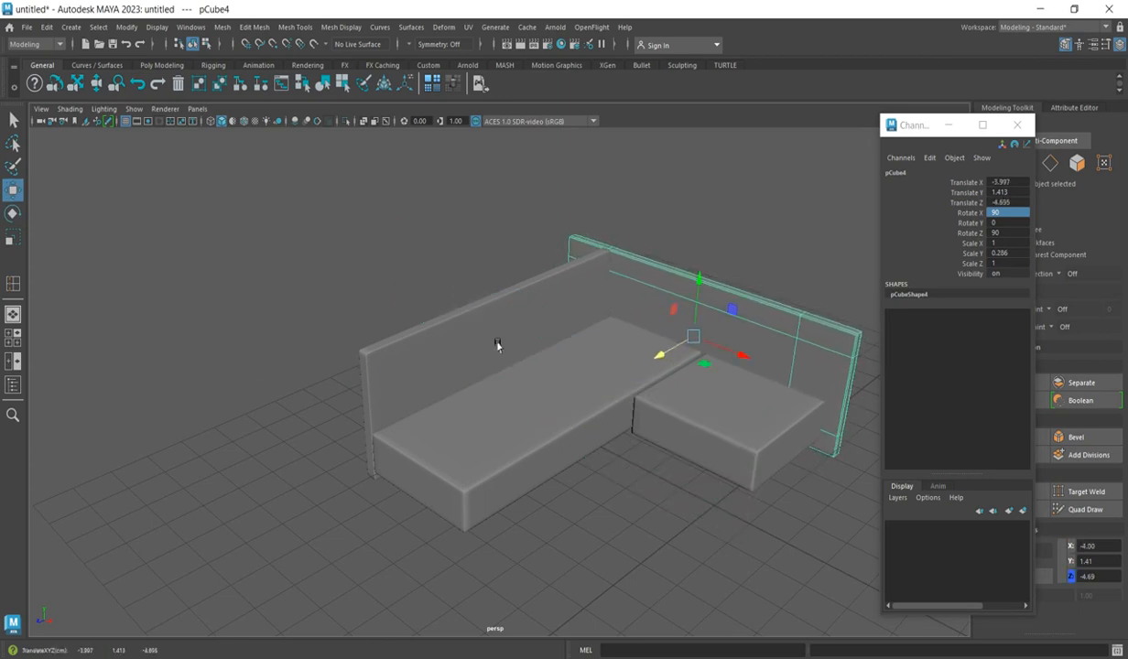
click(13, 240)
mouse_move(743, 358)
mouse_down()
mouse_move(751, 373)
mouse_move(746, 355)
mouse_move(758, 362)
mouse_up()
key(w)
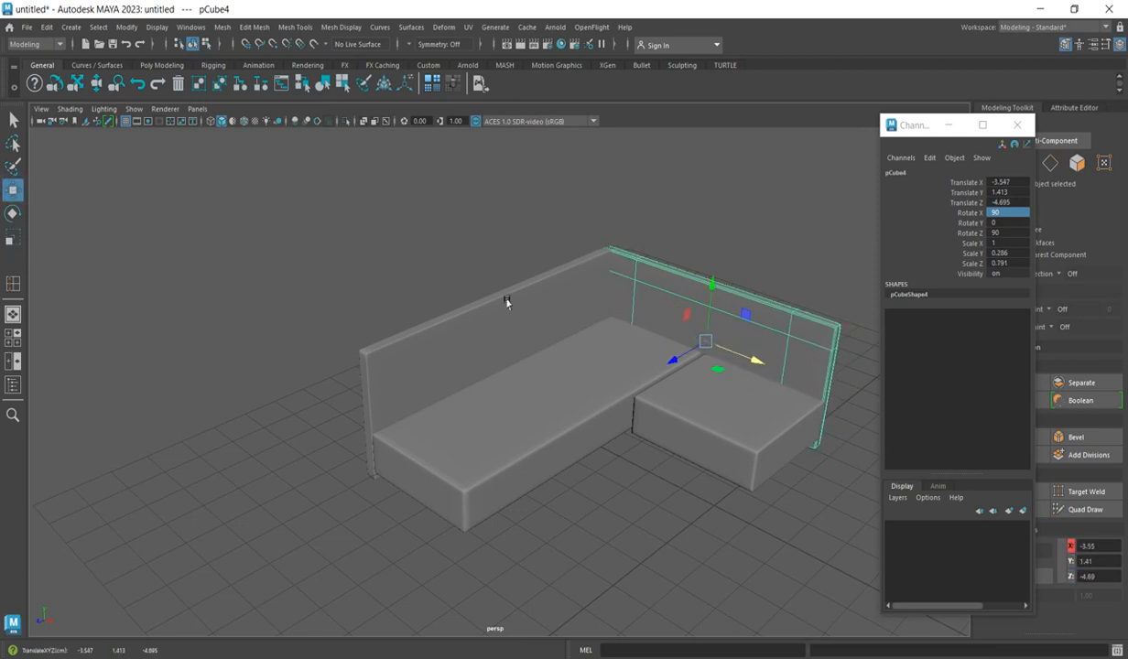
click(521, 275)
Examine how the two seat boxes and two back panels fit together in the perspective view.
scroll(629, 433, down, 3)
scroll(549, 394, up, 3)
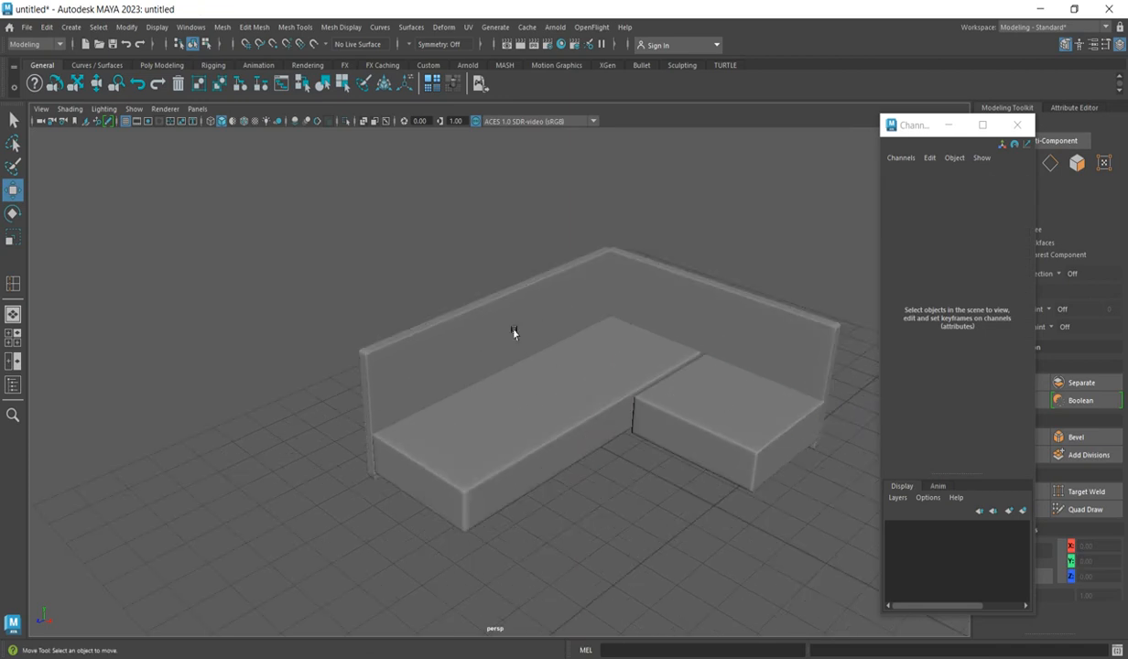
scroll(458, 377, down, 2)
scroll(496, 413, down, 1)
scroll(458, 440, up, 1)
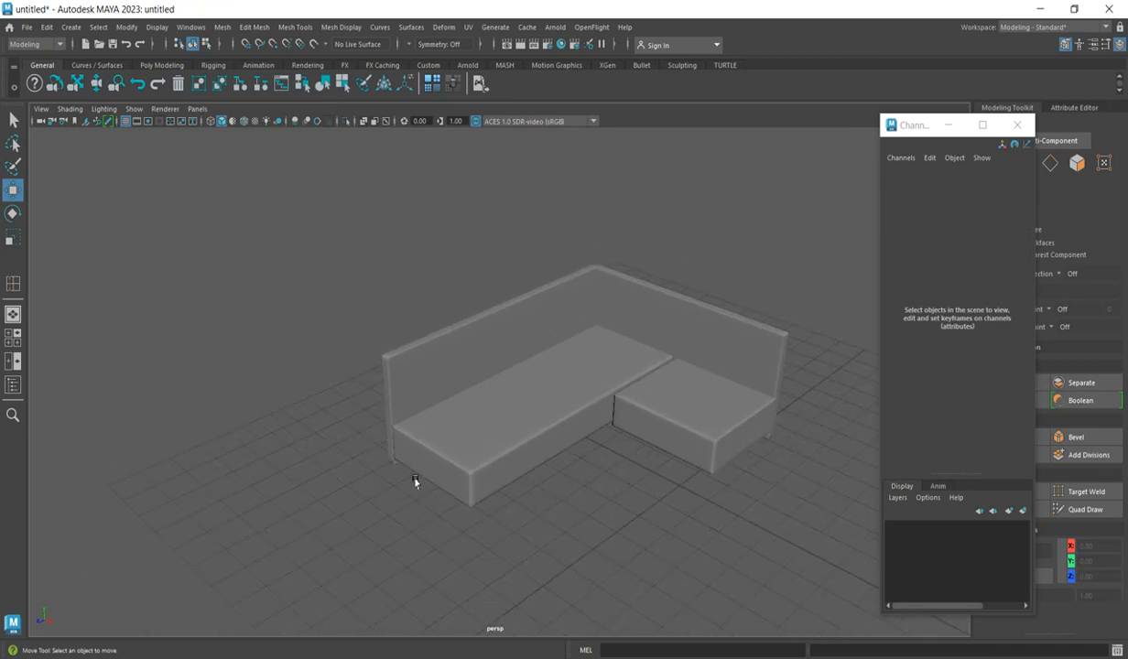
click(610, 394)
key(f)
scroll(660, 504, down, 3)
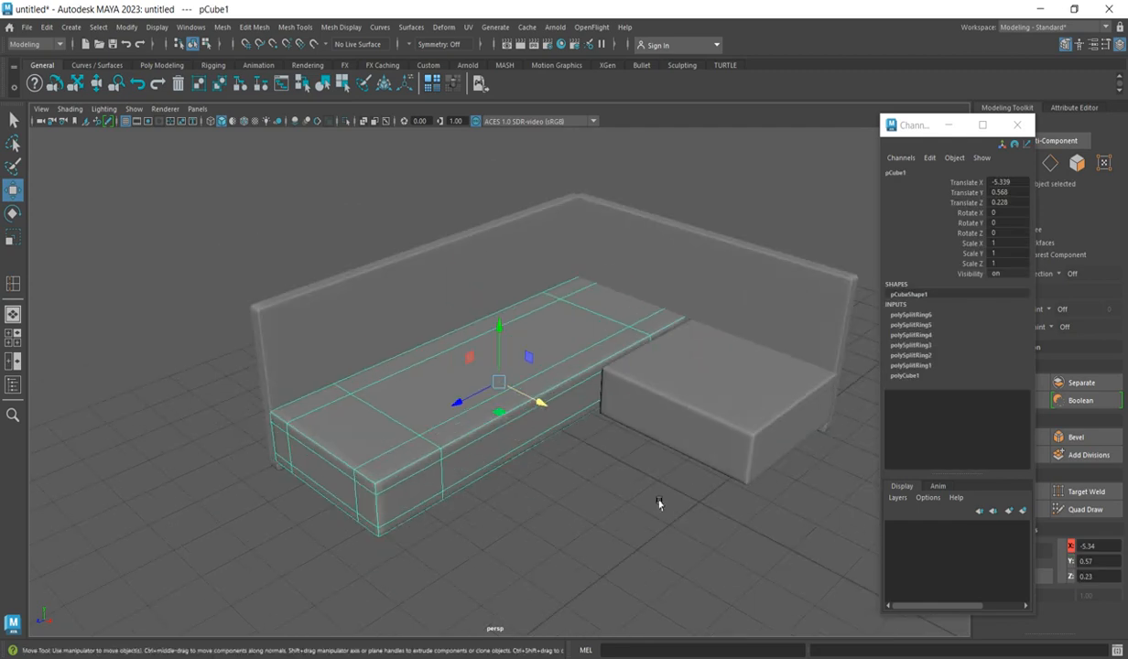
click(651, 498)
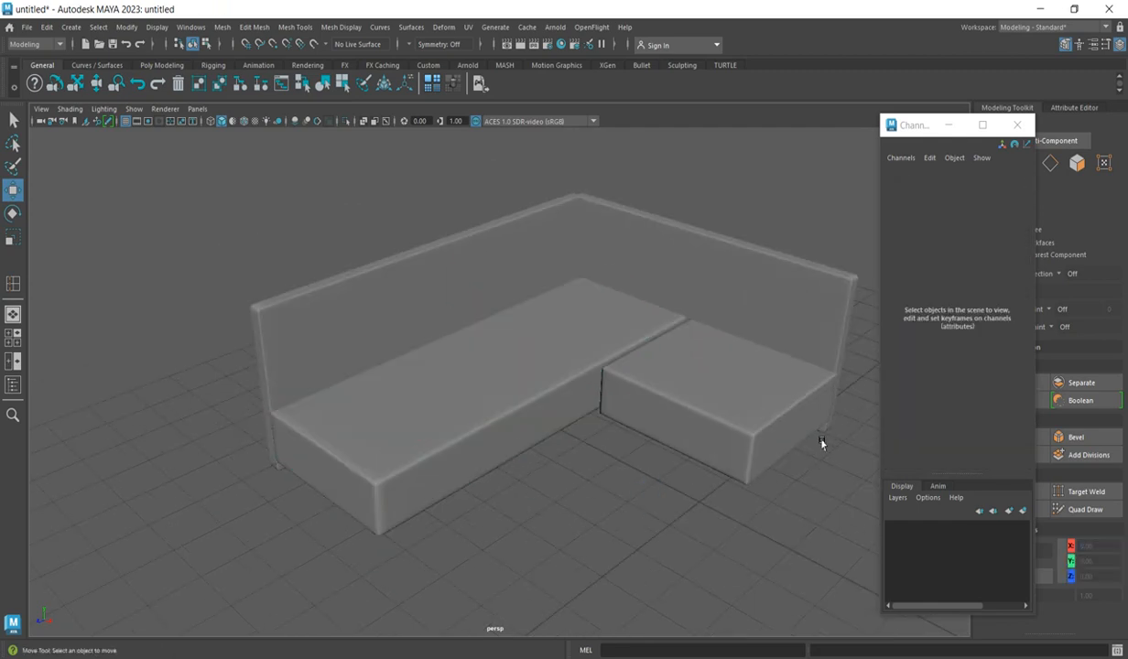
Duplicate both seat boxes together, lower the copies beneath the seats, shrink them slightly, and flatten them to about 0.22 in Scale Y.
click(466, 453)
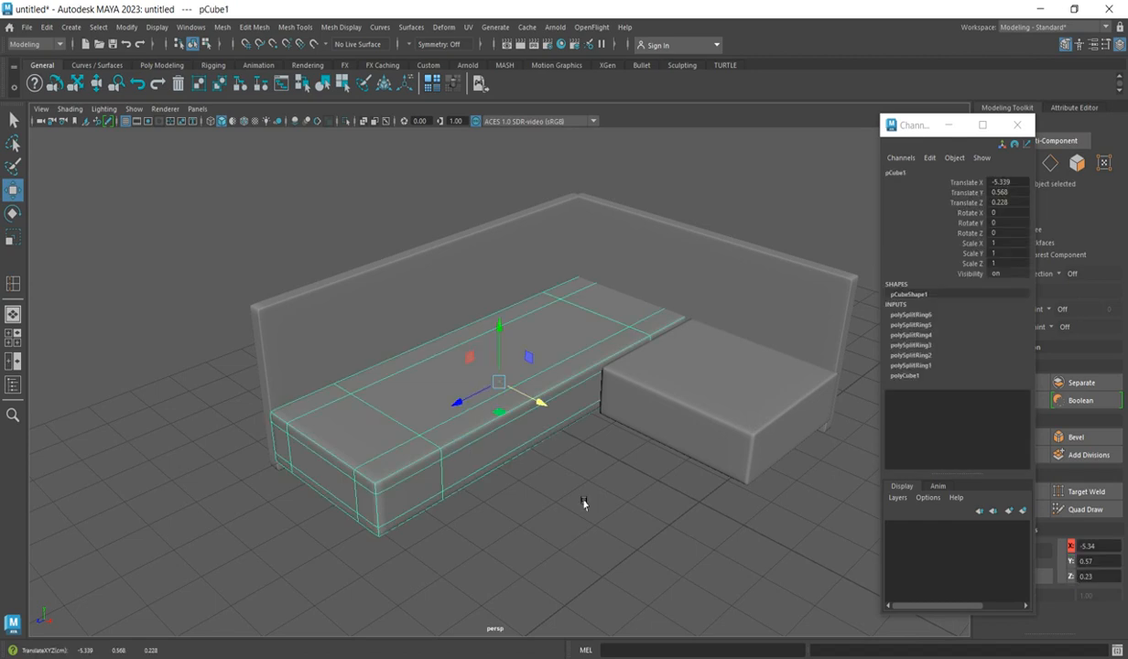
click(674, 405)
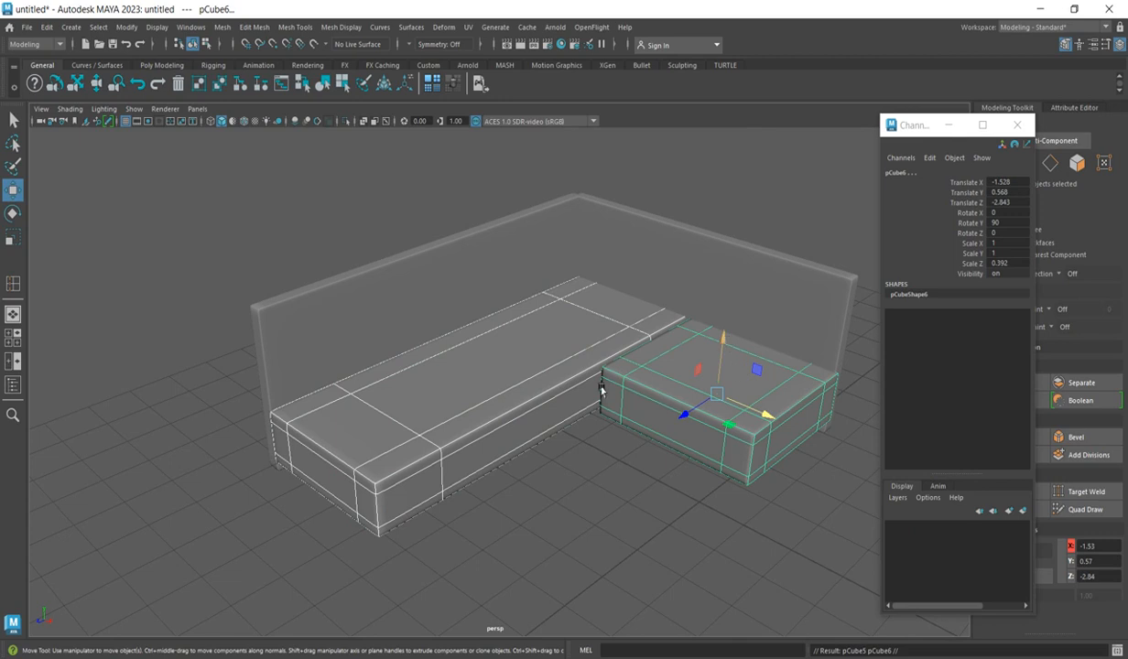
key(ctrl+d)
drag(724, 353, 712, 431)
key(r)
drag(719, 379, 715, 429)
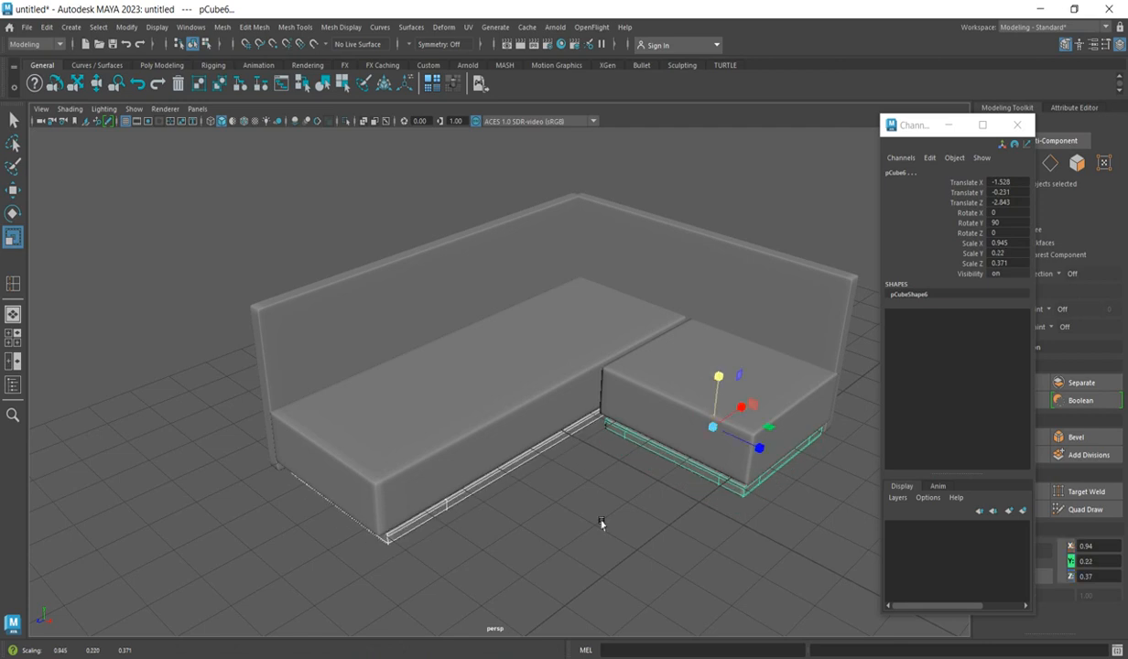
Raise the two flattened base pieces in the side view to about Y -0.1, against the undersides of the seats, and return to perspective.
key(space)
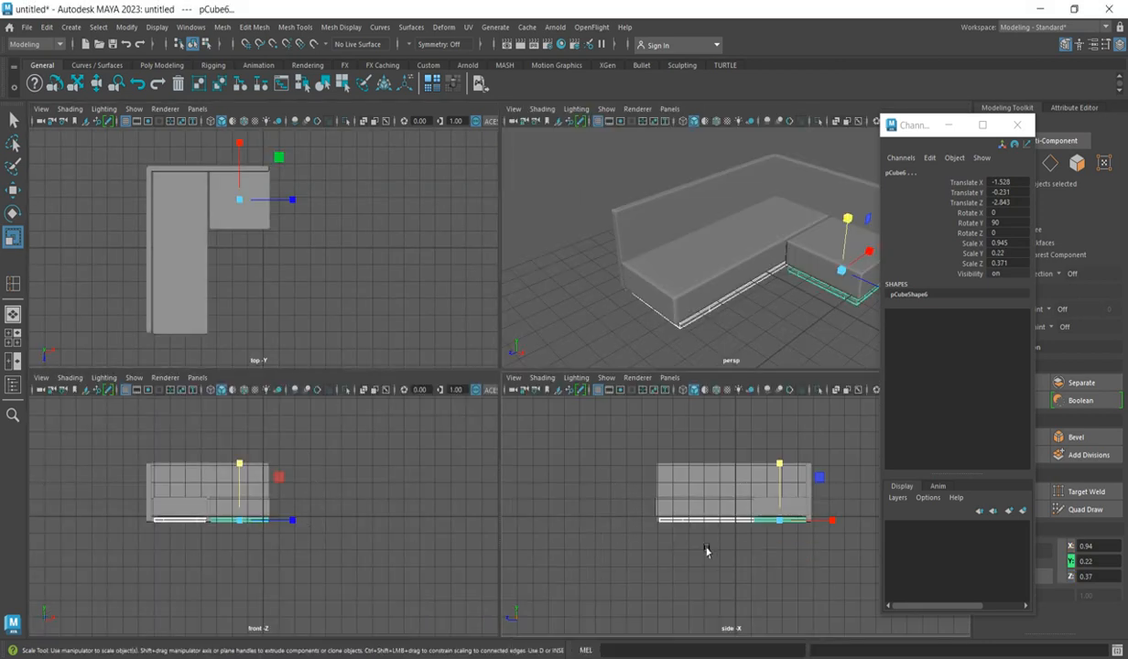
key(space)
scroll(597, 481, up, 5)
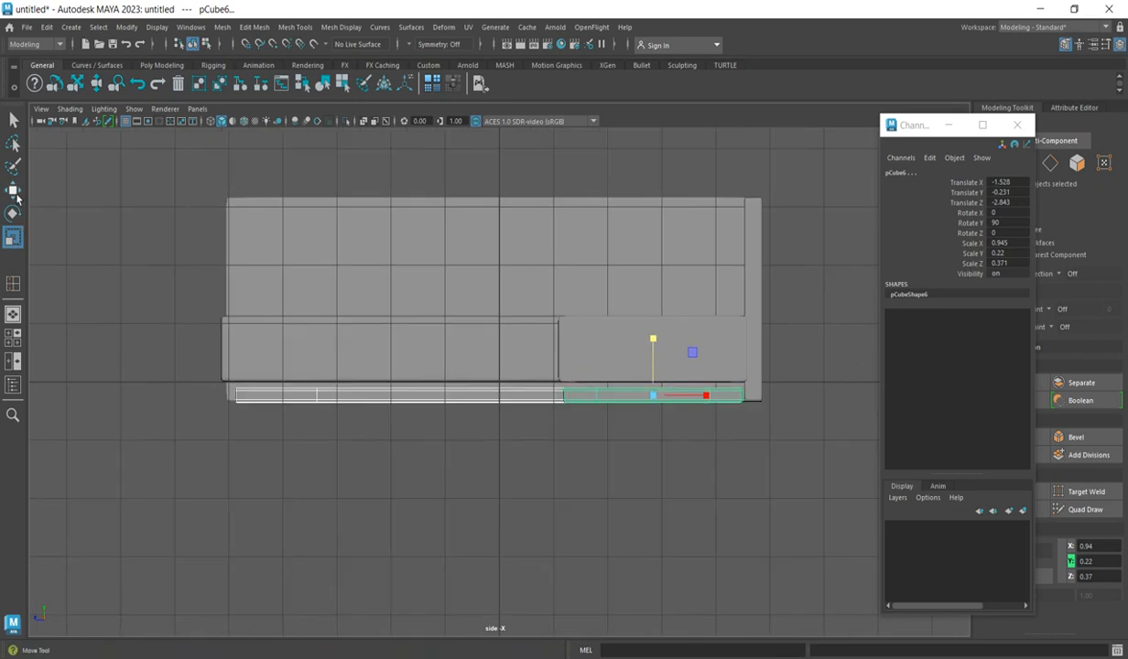
click(13, 191)
drag(662, 340, 655, 327)
key(space)
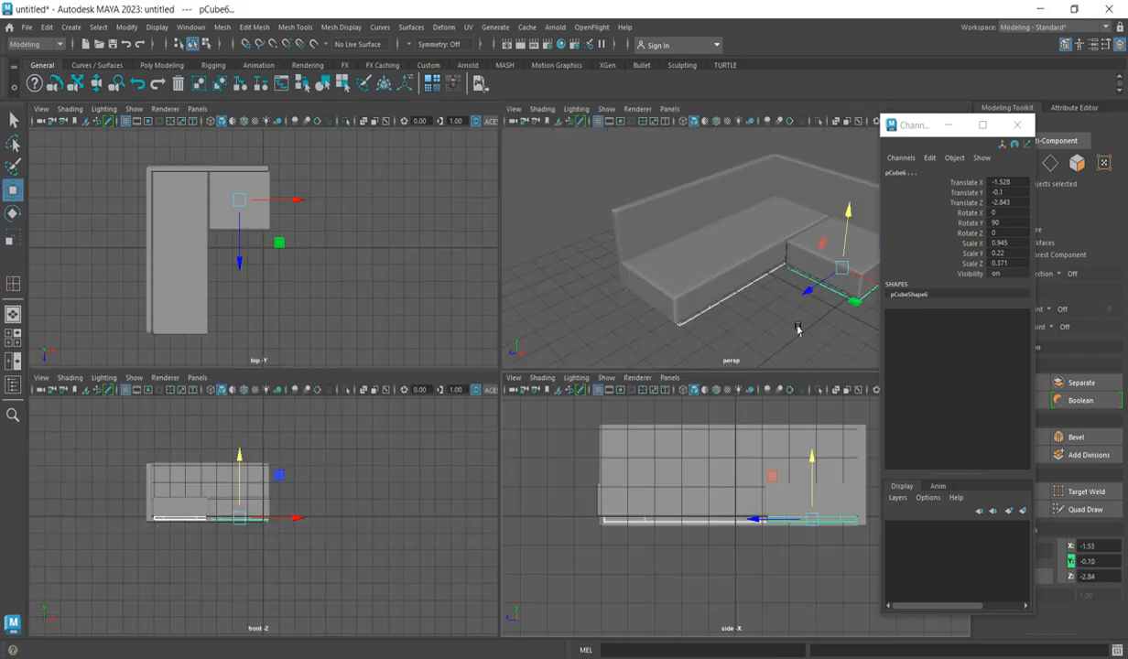
click(771, 348)
key(space)
scroll(609, 486, down, 3)
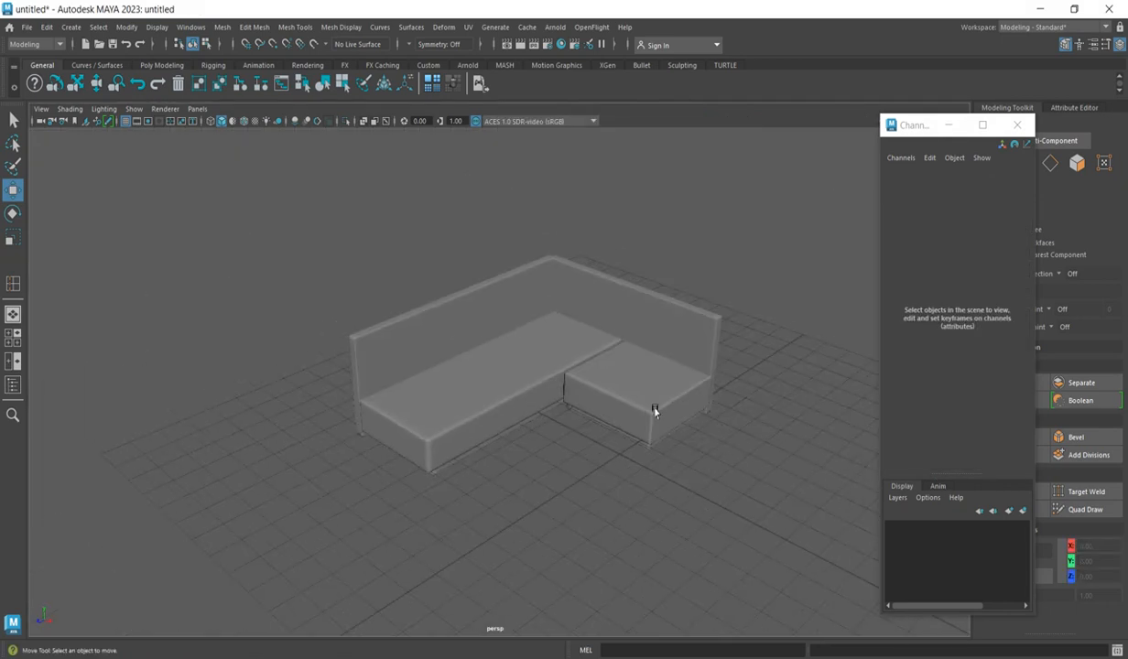
Shift the Channel Box window clear of the model and inspect the assembled L-shaped sofa's backs, seats and base.
scroll(655, 412, up, 3)
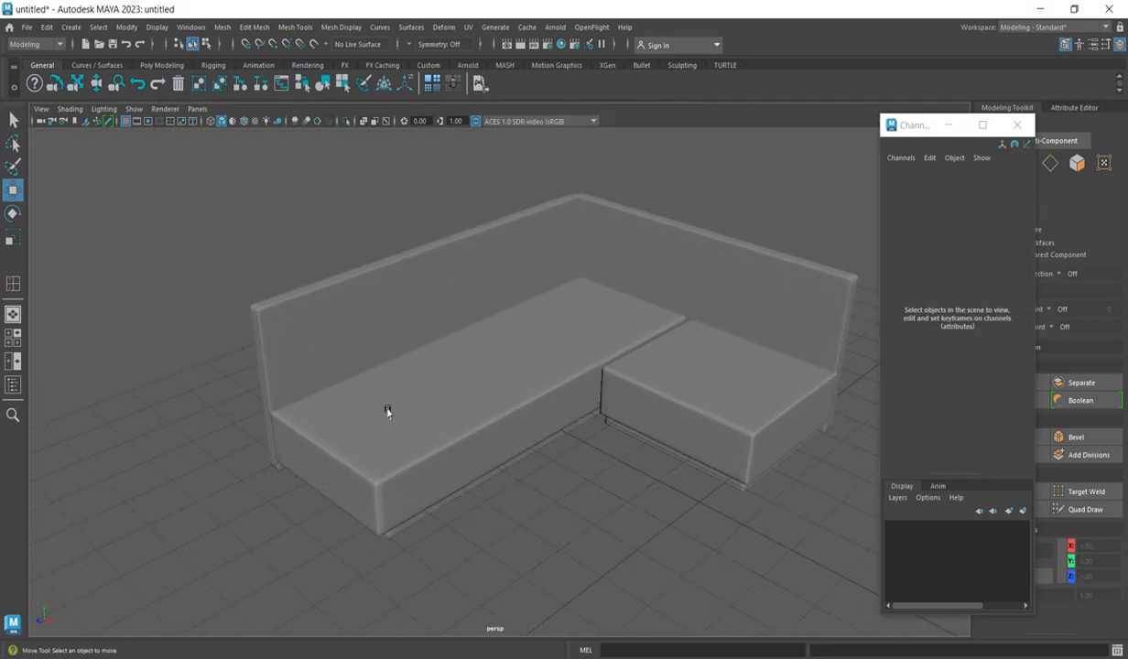
drag(921, 126, 968, 128)
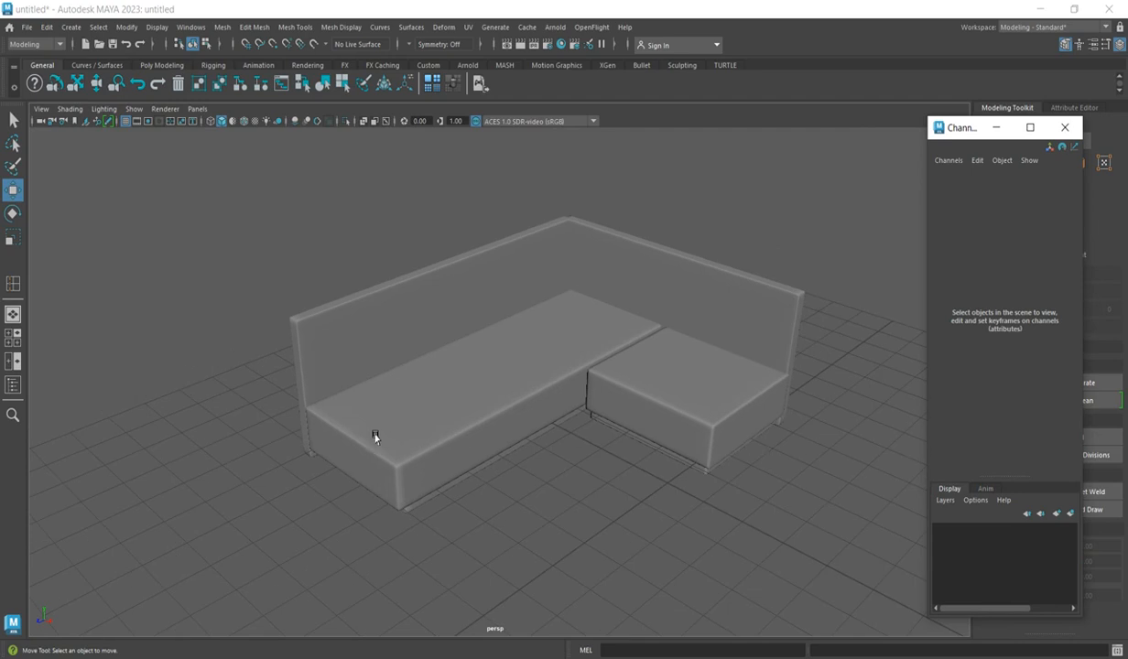
scroll(672, 497, down, 2)
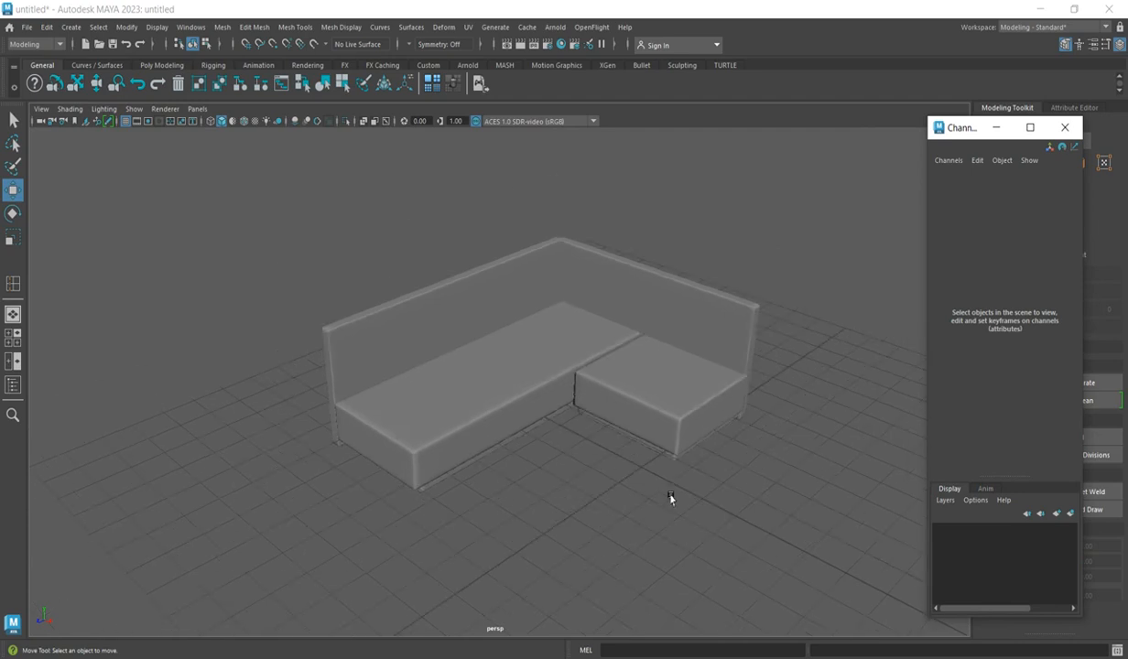
scroll(625, 471, up, 2)
click(650, 291)
click(405, 277)
click(402, 427)
click(696, 409)
click(555, 468)
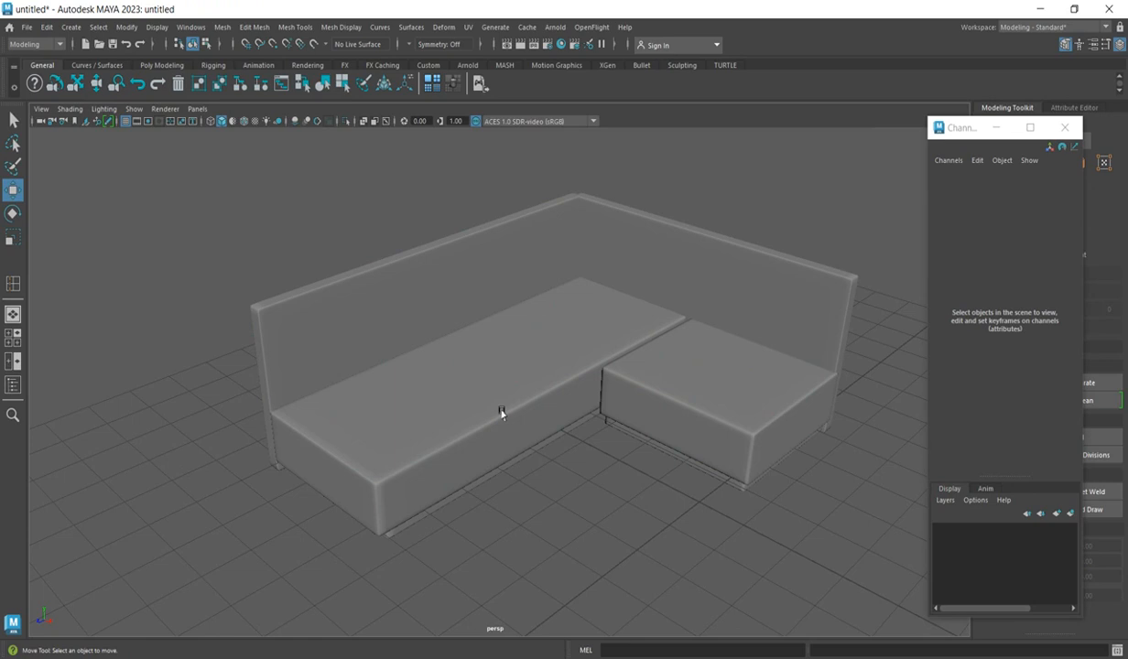
scroll(464, 335, down, 1)
click(540, 401)
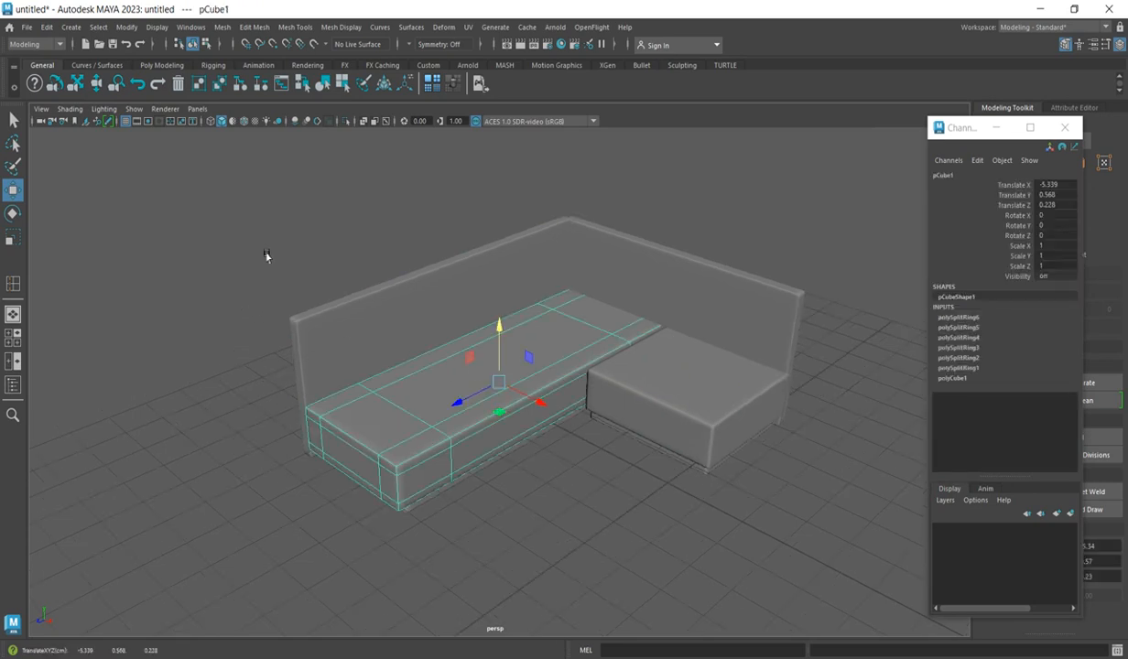
click(552, 486)
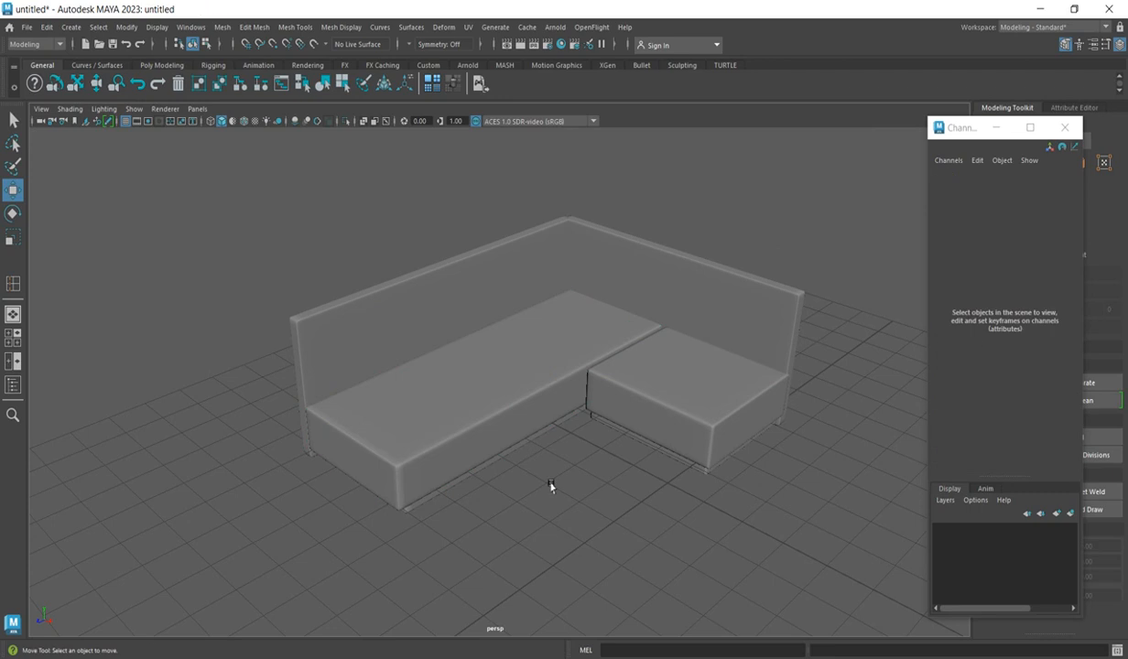